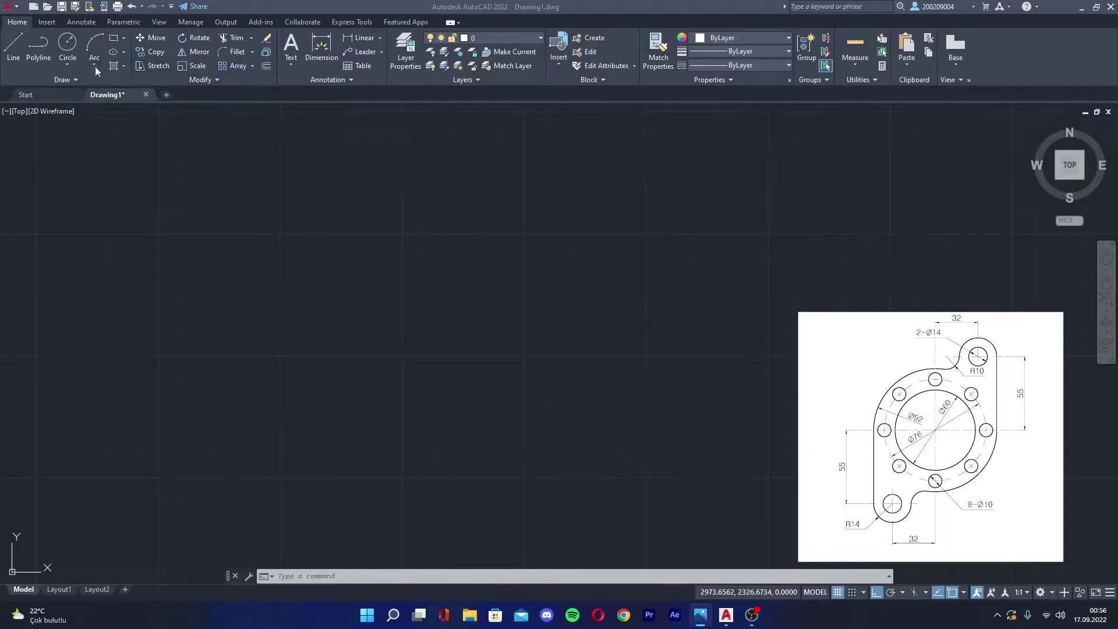
Draw a radius-30 circle as the central bore and centre it in the view
{"action": "left_click", "coordinate": [67, 44]}
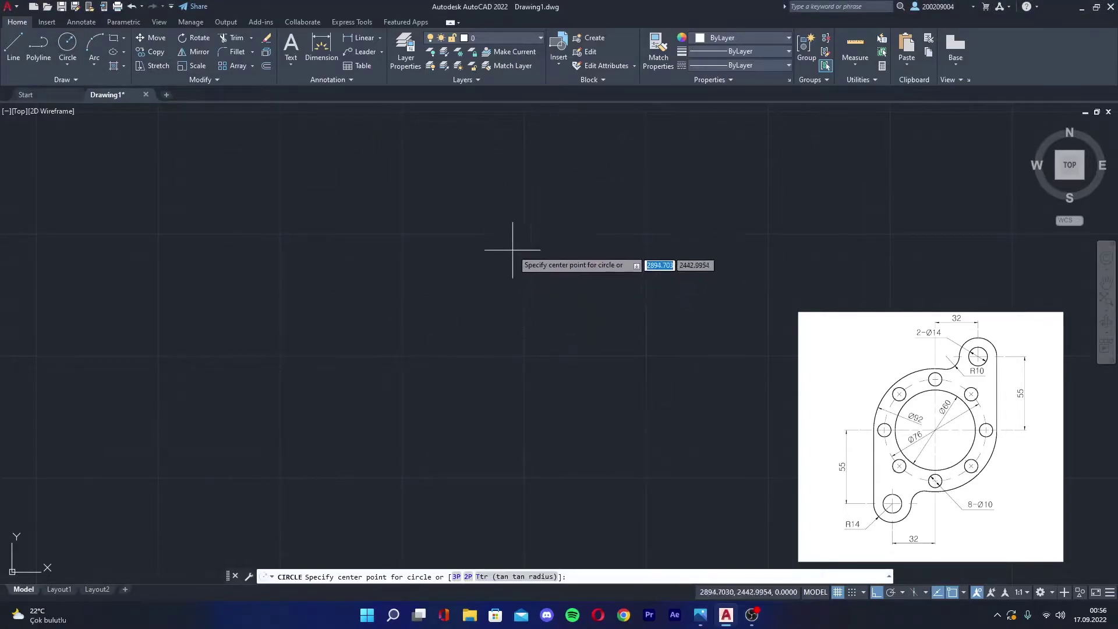
{"action": "left_click", "coordinate": [525, 234]}
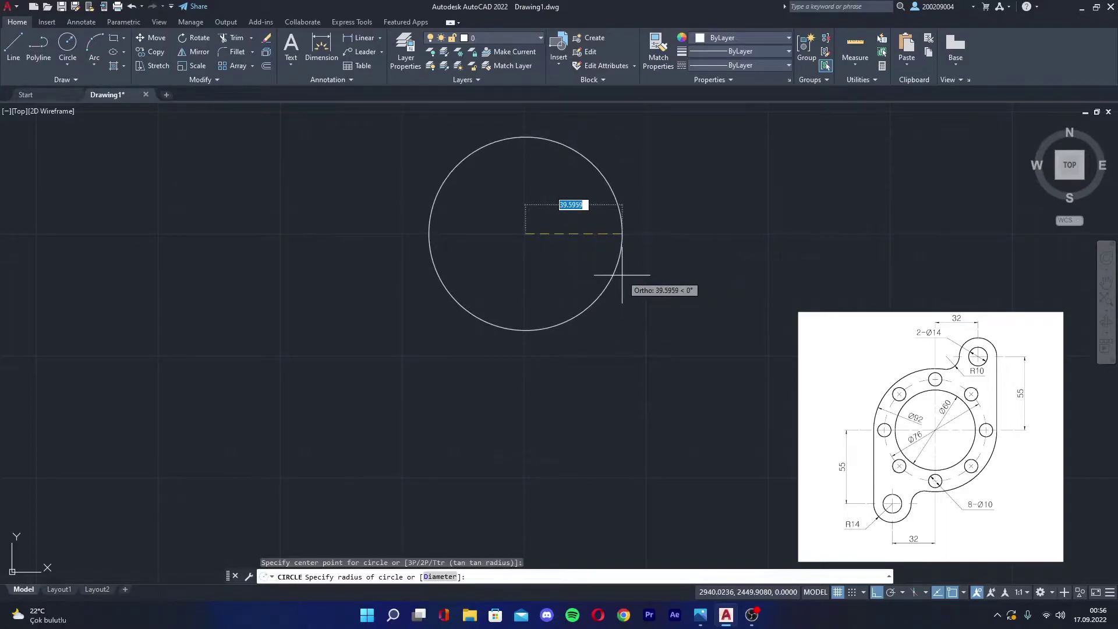
{"action": "type", "text": "30"}
{"action": "key", "text": "Return"}
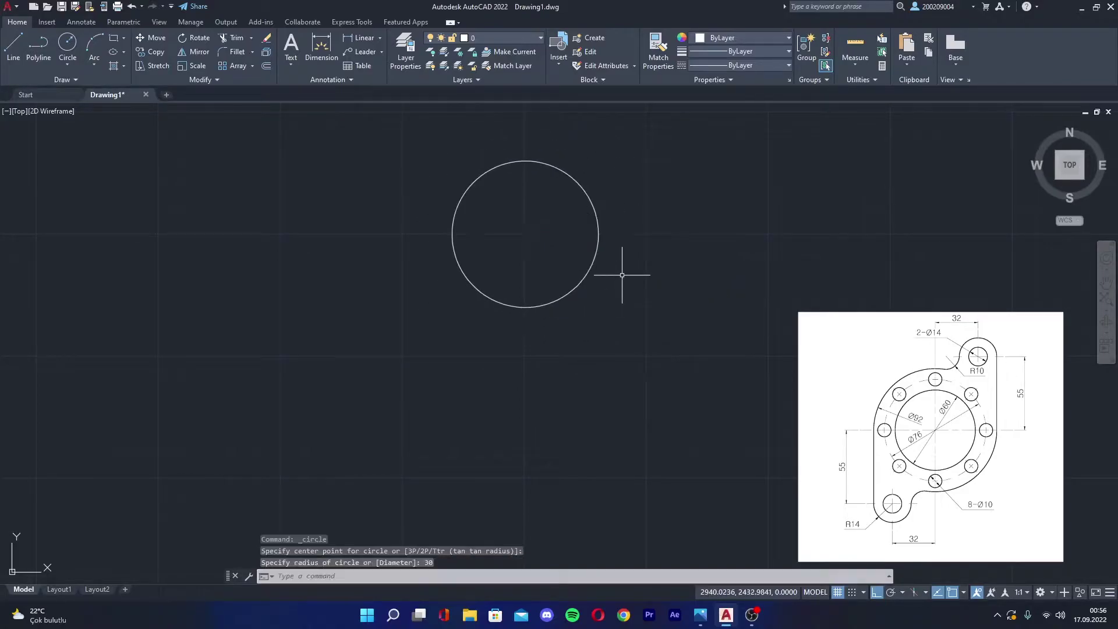
{"action": "middle_click_drag", "start_coordinate": [537, 246], "coordinate": [535, 294]}
{"action": "scroll", "coordinate": [644, 319], "scroll_direction": "down", "scroll_amount": 2}
{"action": "scroll", "coordinate": [506, 320], "scroll_direction": "up", "scroll_amount": 5}
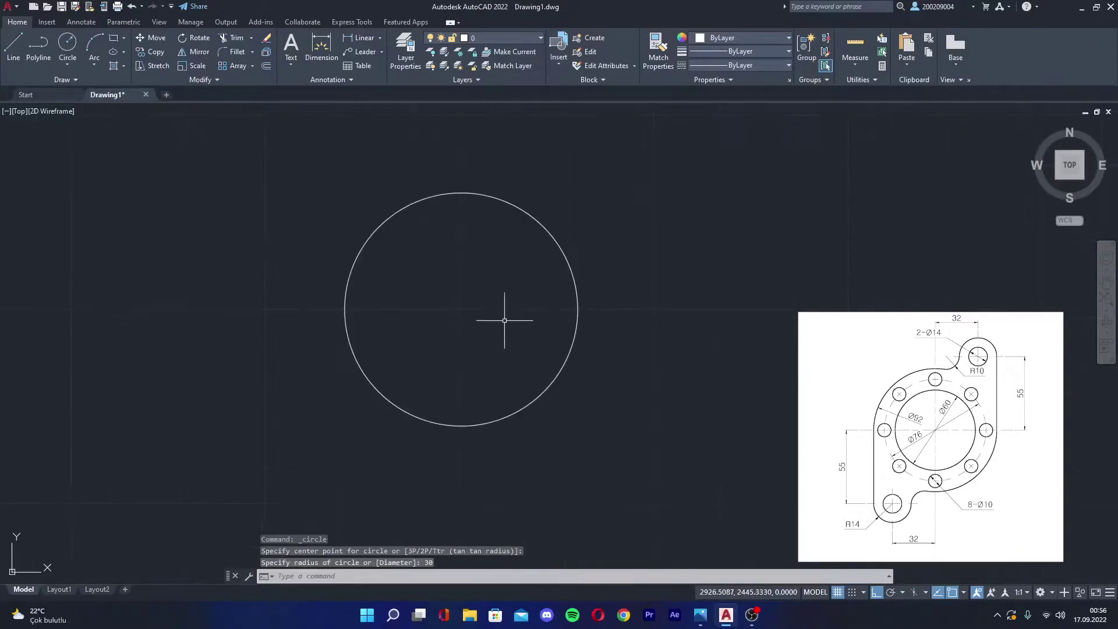
{"action": "scroll", "coordinate": [526, 344], "scroll_direction": "down", "scroll_amount": 1}
{"action": "middle_click_drag", "start_coordinate": [526, 345], "coordinate": [516, 296]}
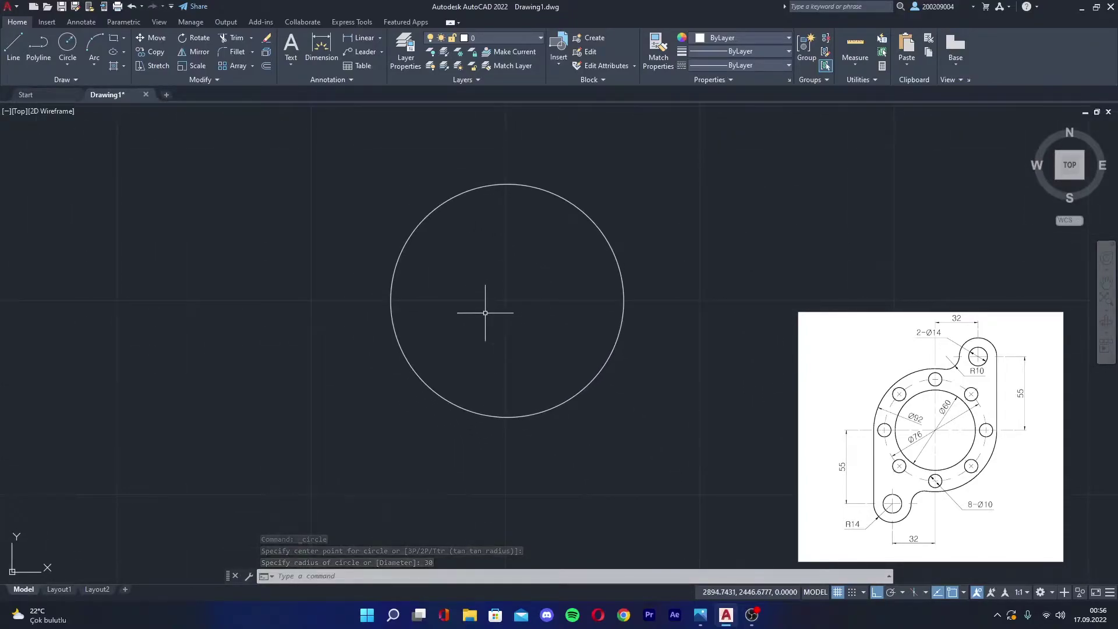
{"action": "key", "text": "Return"}
{"action": "key", "text": "Escape"}
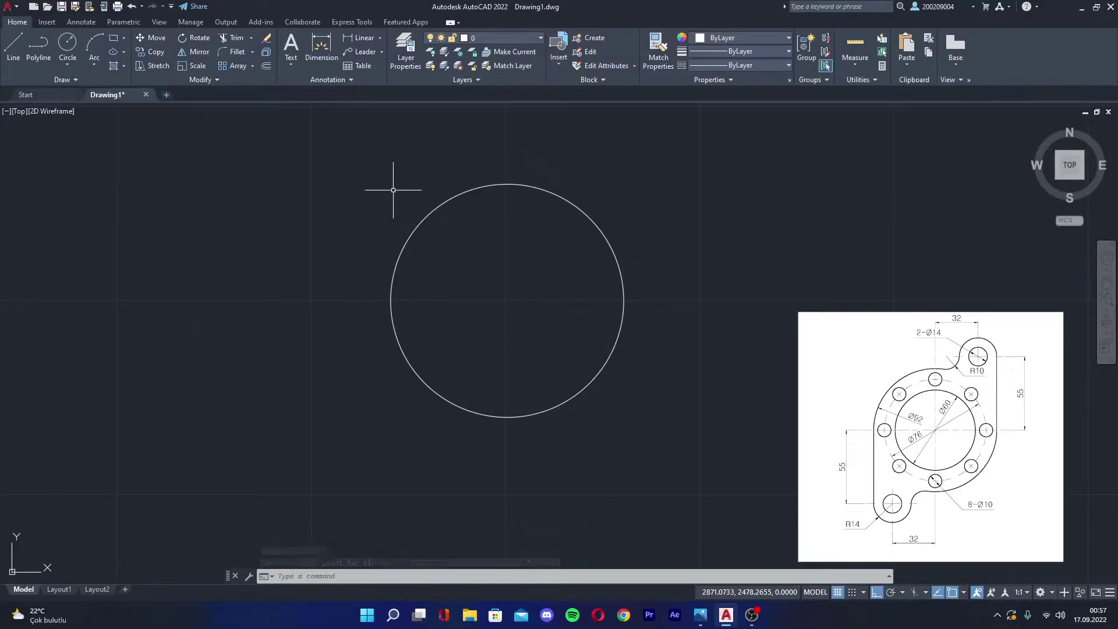
Draw a radius-46 circle sharing the bore circle's centre
{"action": "left_click", "coordinate": [67, 44]}
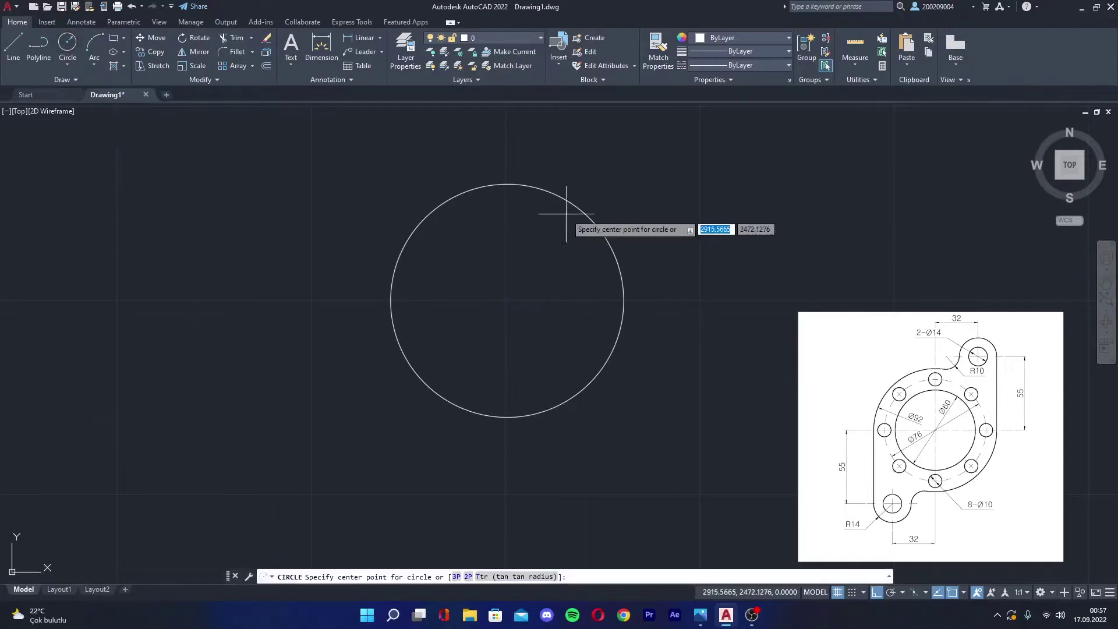
{"action": "left_click", "coordinate": [507, 301]}
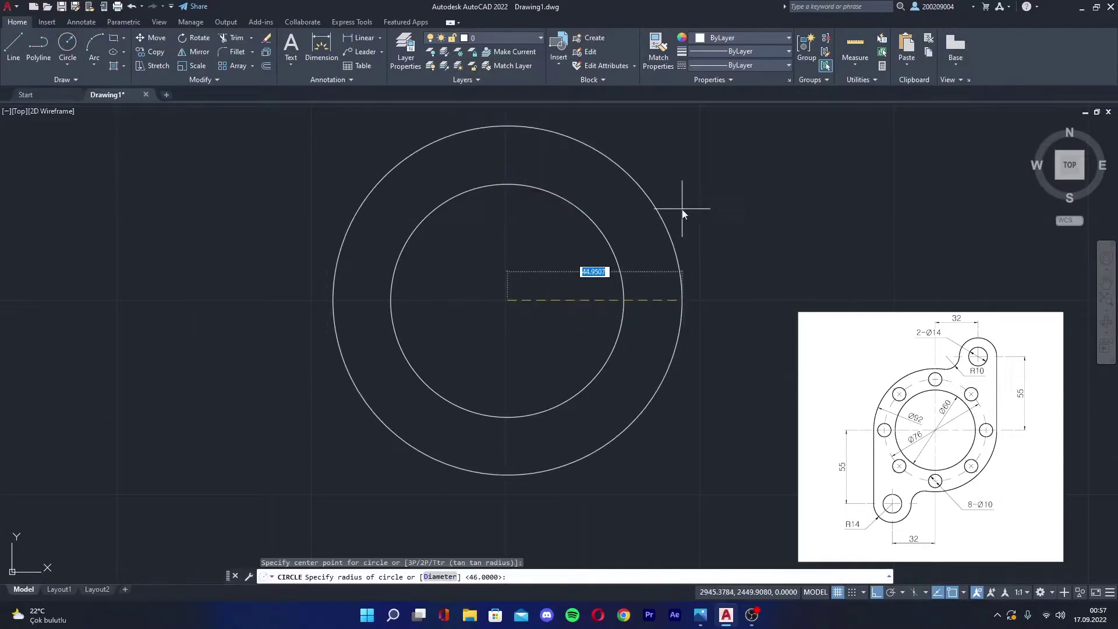
{"action": "type", "text": "46"}
{"action": "key", "text": "Return"}
{"action": "mouse_move", "coordinate": [526, 326]}
{"action": "middle_mouse_down"}
{"action": "mouse_move", "coordinate": [499, 368]}
{"action": "mouse_move", "coordinate": [502, 334]}
{"action": "middle_mouse_up"}
{"action": "scroll", "coordinate": [482, 350], "scroll_direction": "up", "scroll_amount": 1}
{"action": "scroll", "coordinate": [482, 350], "scroll_direction": "down", "scroll_amount": 1}
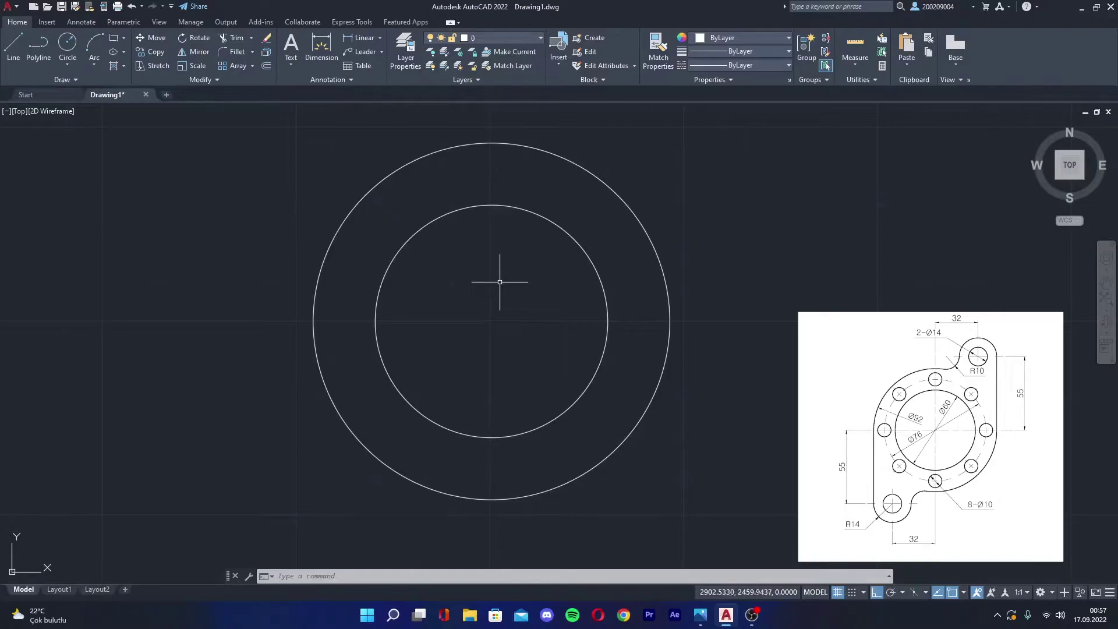
Draw a 38-unit vertical line upward from the circles' shared centre
{"action": "key", "text": "l"}
{"action": "key", "text": "Return"}
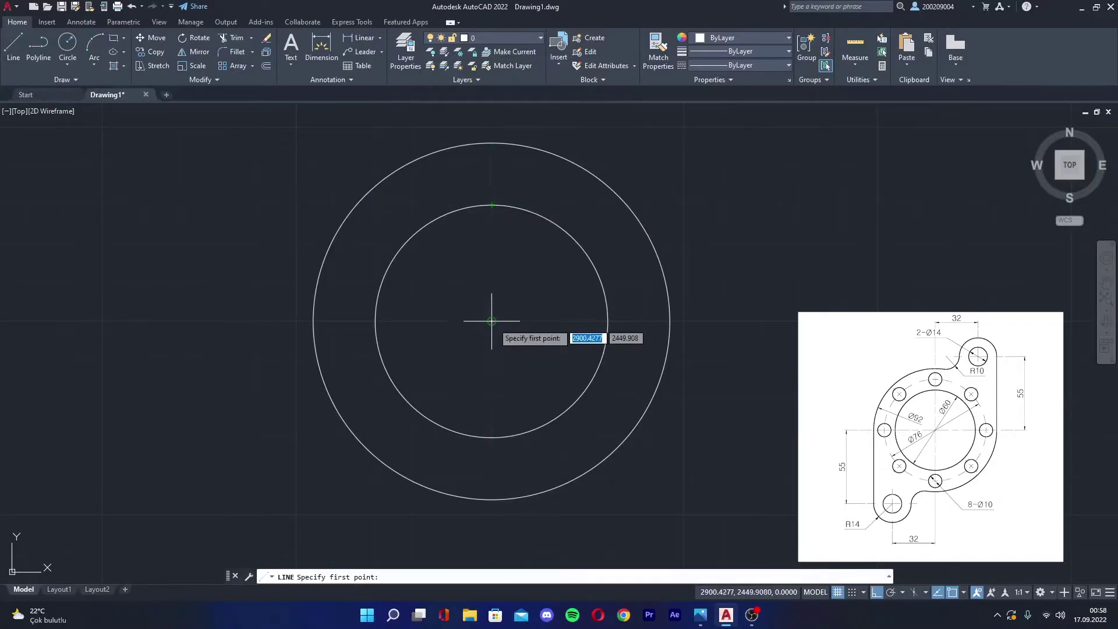
{"action": "left_click", "coordinate": [492, 321]}
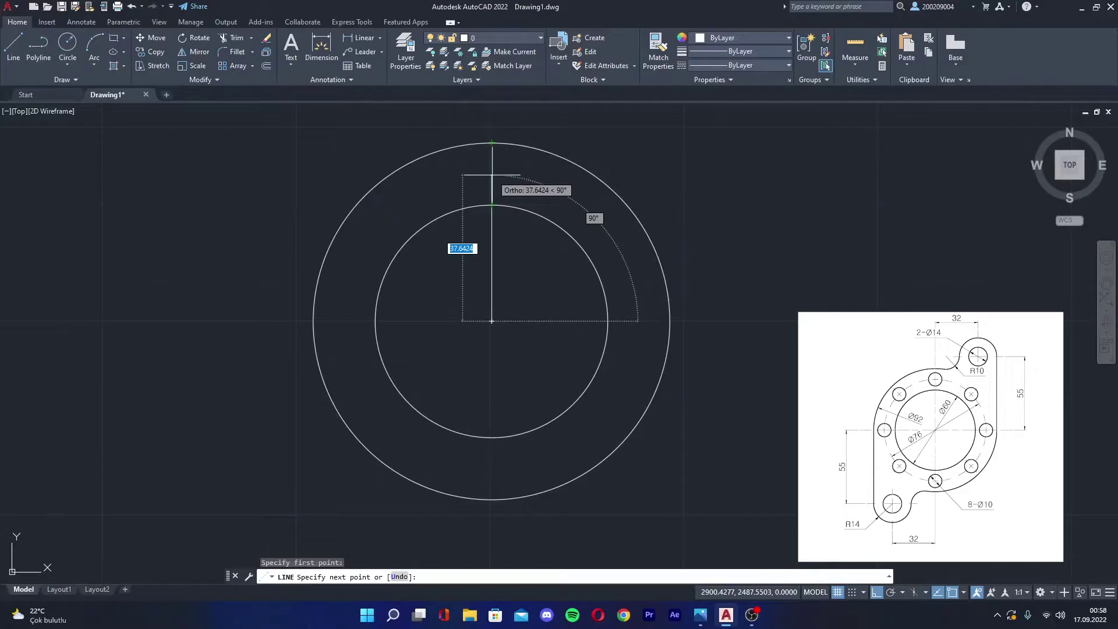
{"action": "type", "text": "38"}
{"action": "key", "text": "Return"}
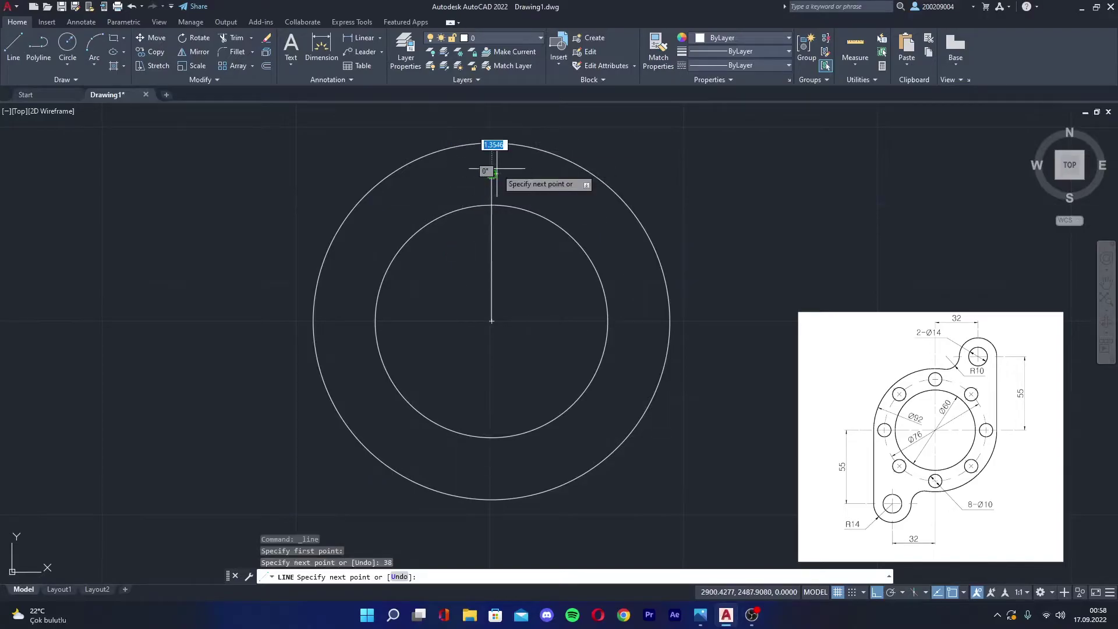
{"action": "key", "text": "Escape"}
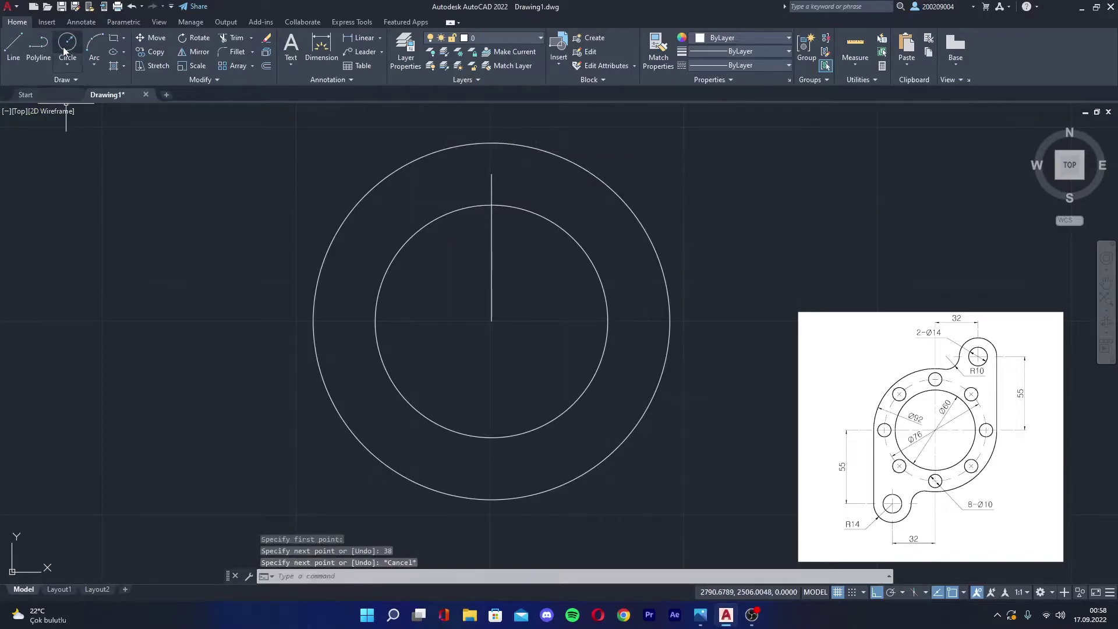
Place a radius-5 bolt hole at the line's top end and erase the guide line
{"action": "left_click", "coordinate": [64, 46]}
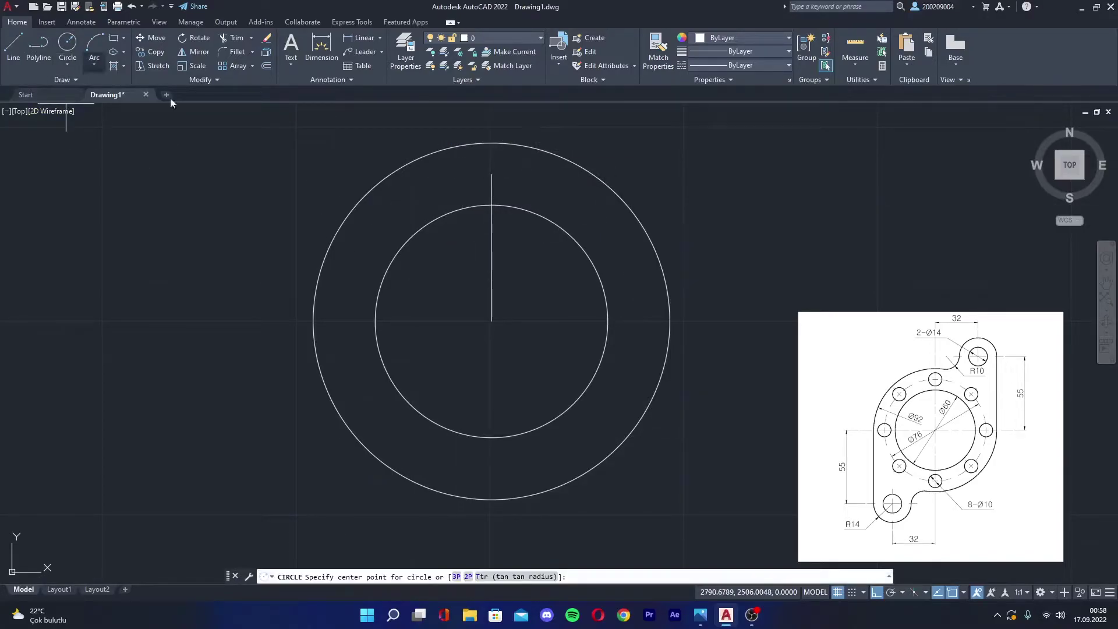
{"action": "left_click", "coordinate": [491, 173]}
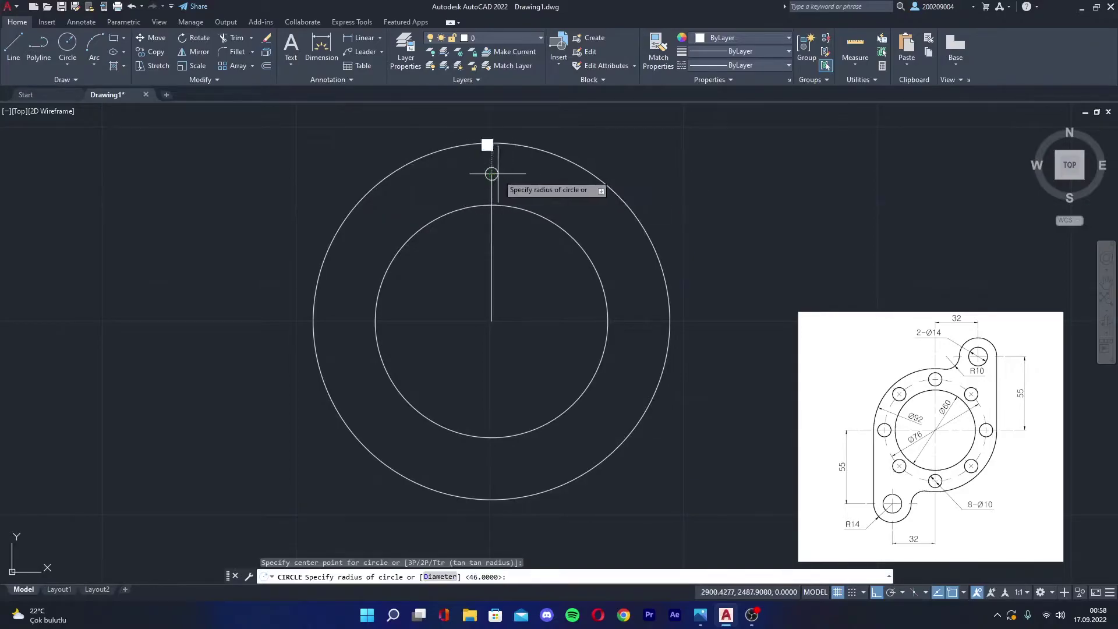
{"action": "type", "text": "5"}
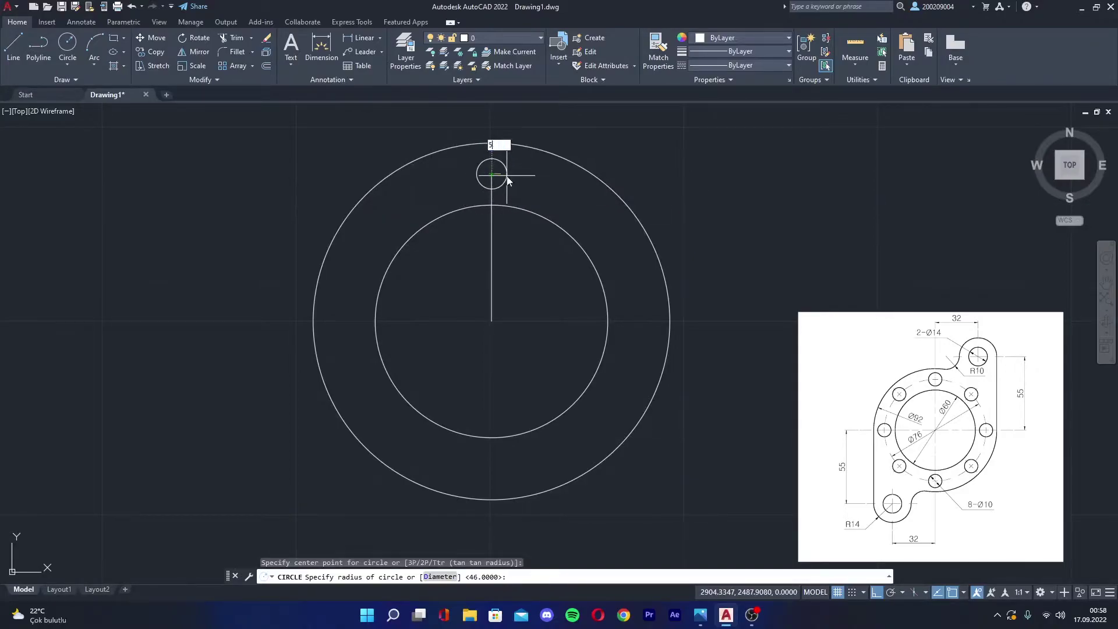
{"action": "key", "text": "Return"}
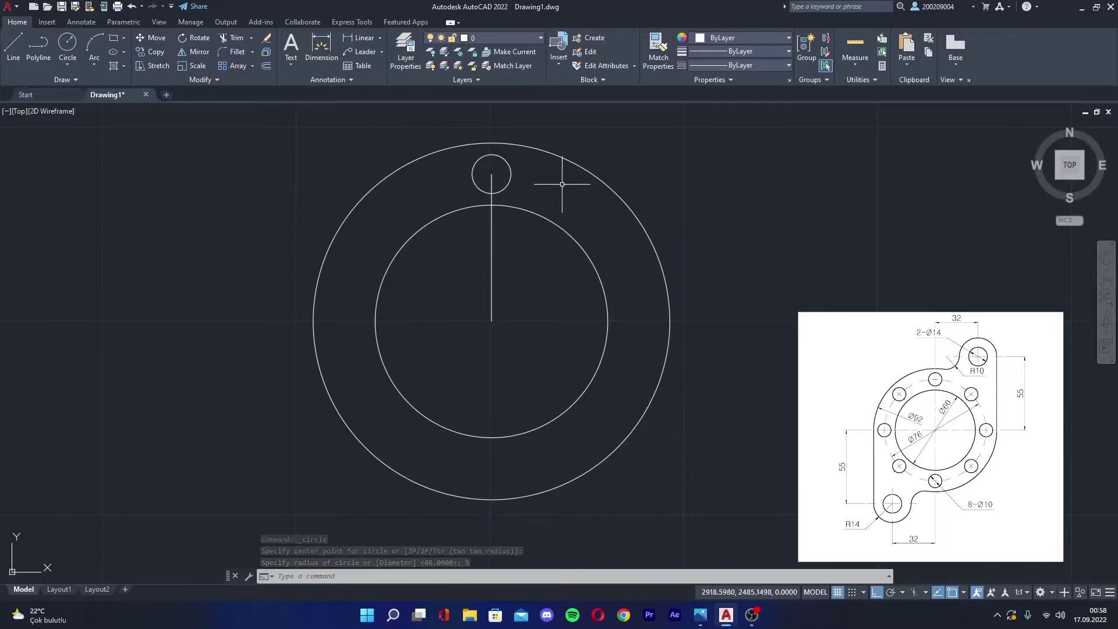
{"action": "left_click", "coordinate": [491, 250]}
{"action": "key", "text": "Delete"}
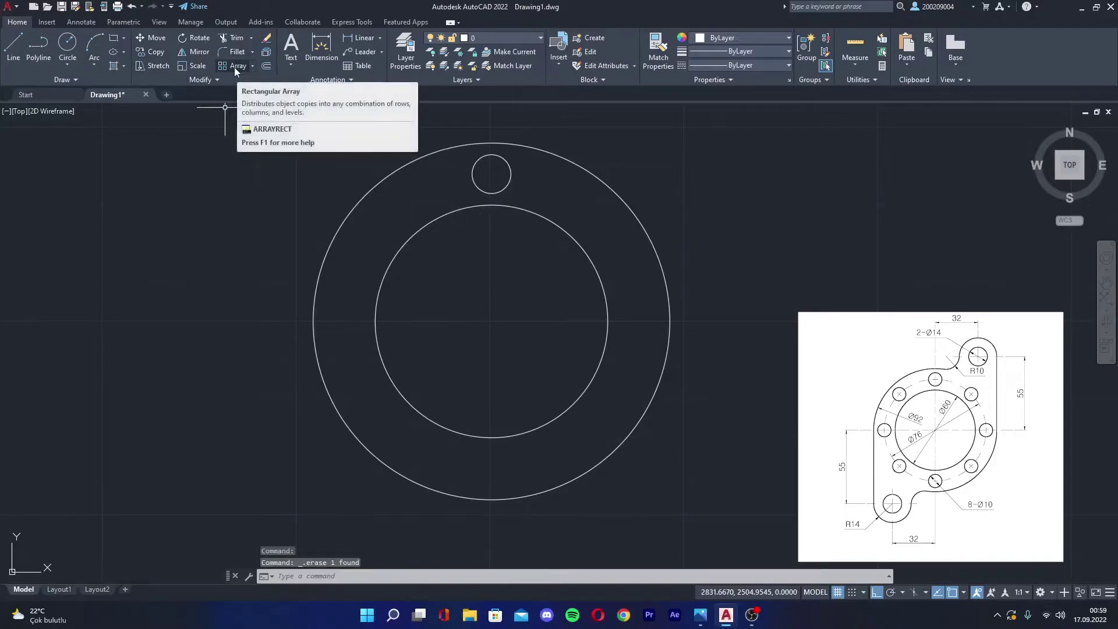
Create a polar array of the radius-5 bolt hole about the flange centre
{"action": "left_click", "coordinate": [252, 66]}
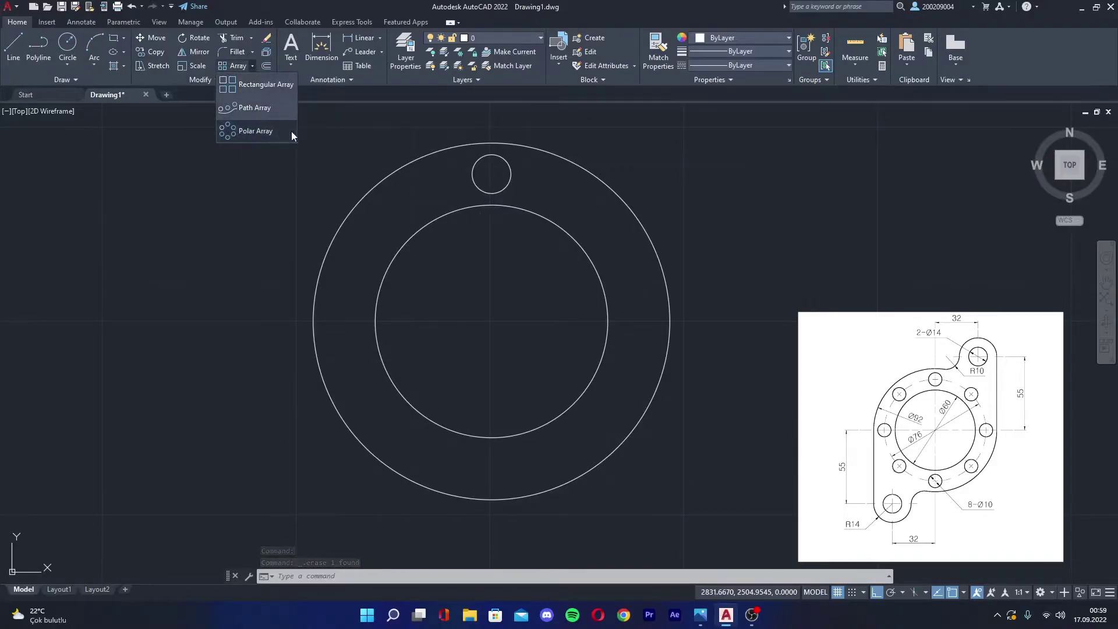
{"action": "left_click", "coordinate": [254, 132]}
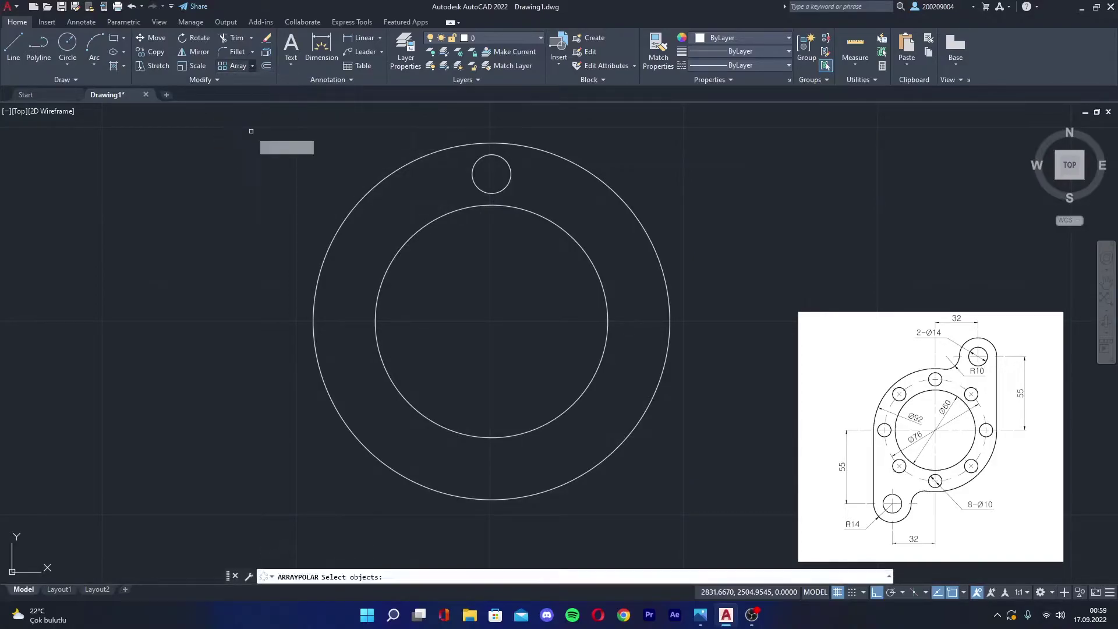
{"action": "left_click", "coordinate": [494, 155]}
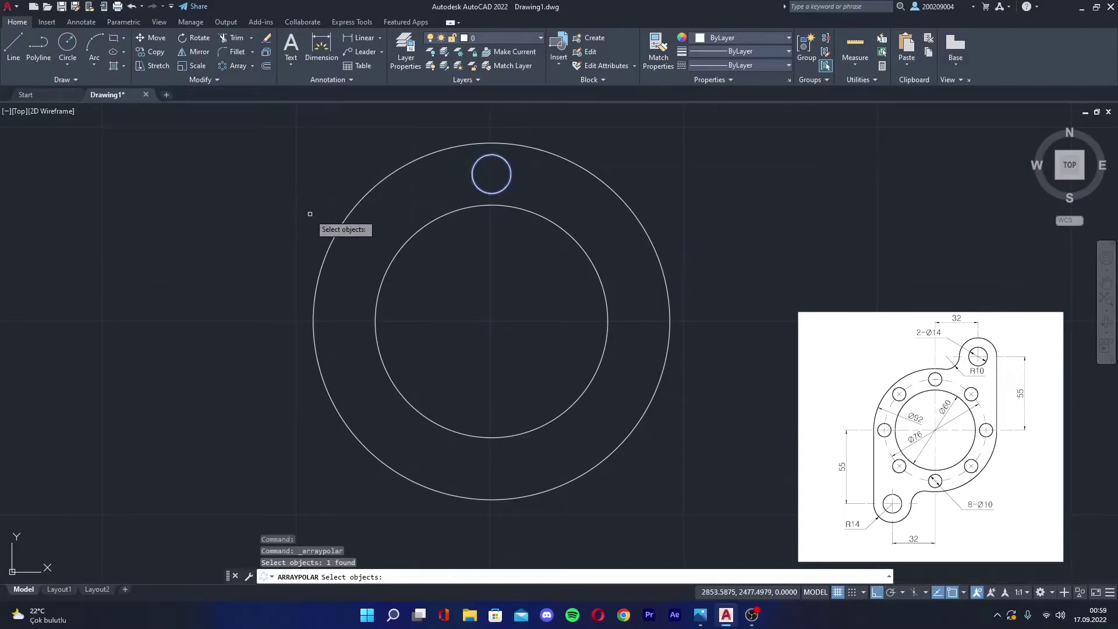
{"action": "key", "text": "Return"}
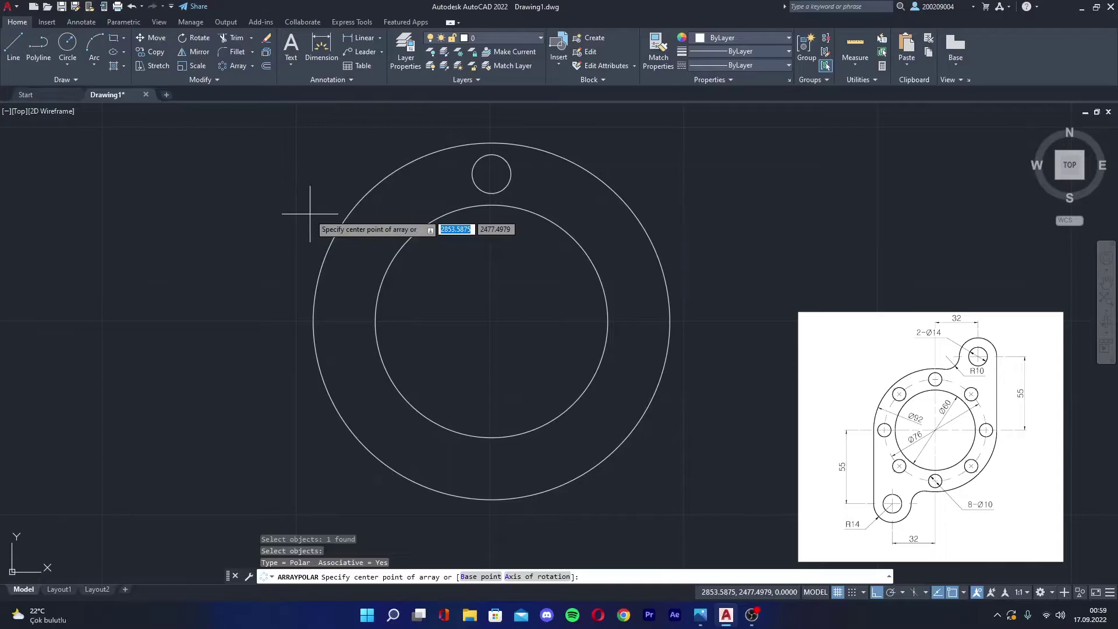
{"action": "left_click", "coordinate": [492, 320]}
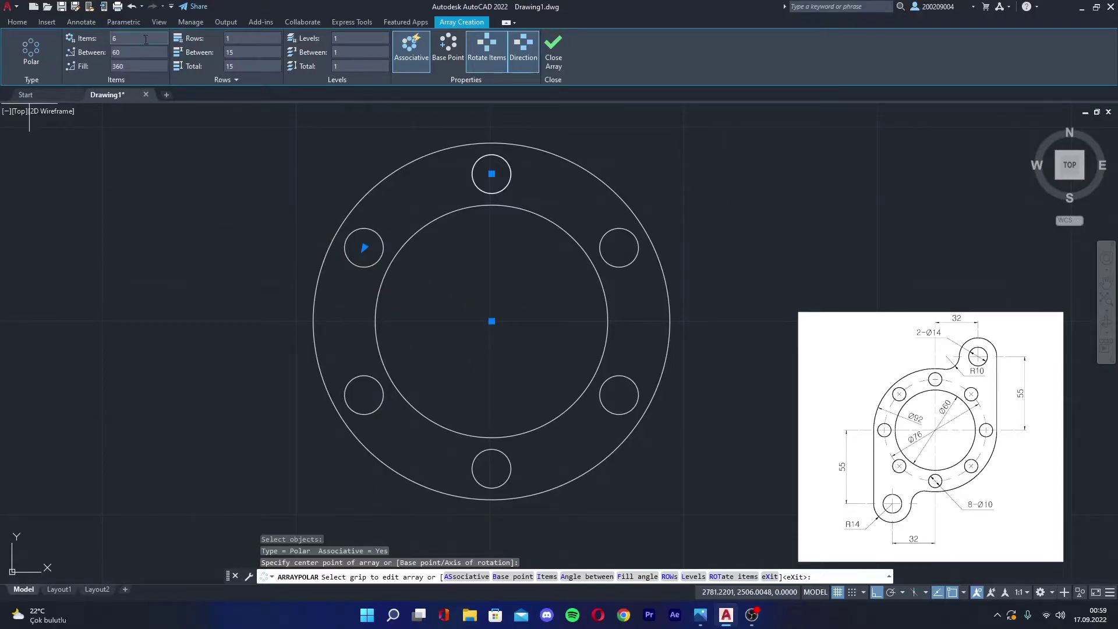
Set the polar array to 8 items and select the angle-between field for editing
{"action": "type", "text": "8"}
{"action": "key", "text": "Return"}
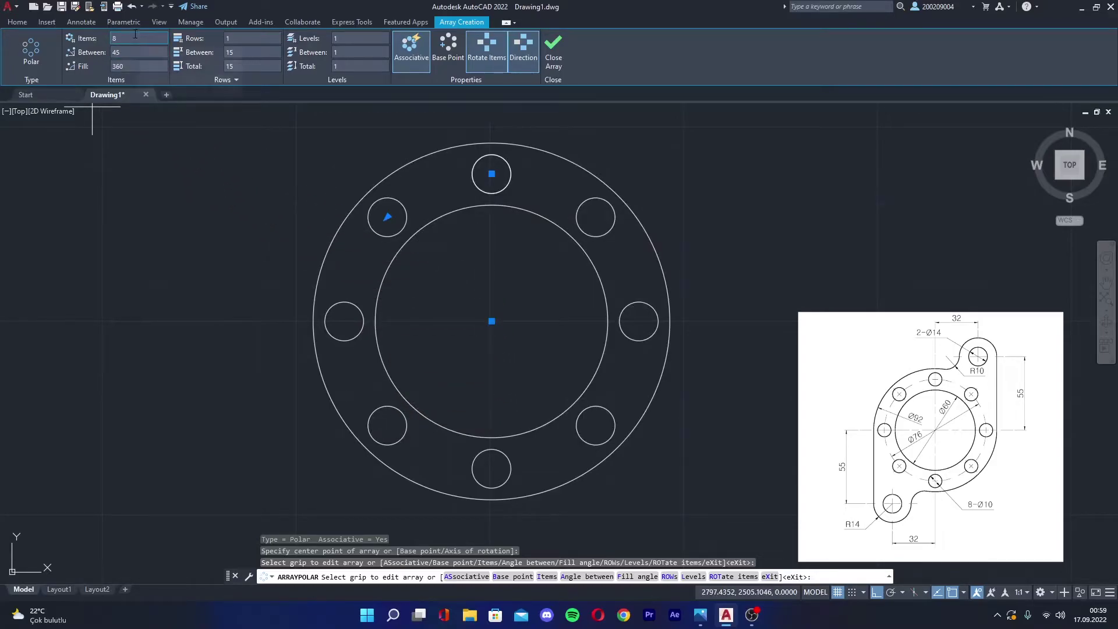
{"action": "left_click", "coordinate": [128, 55]}
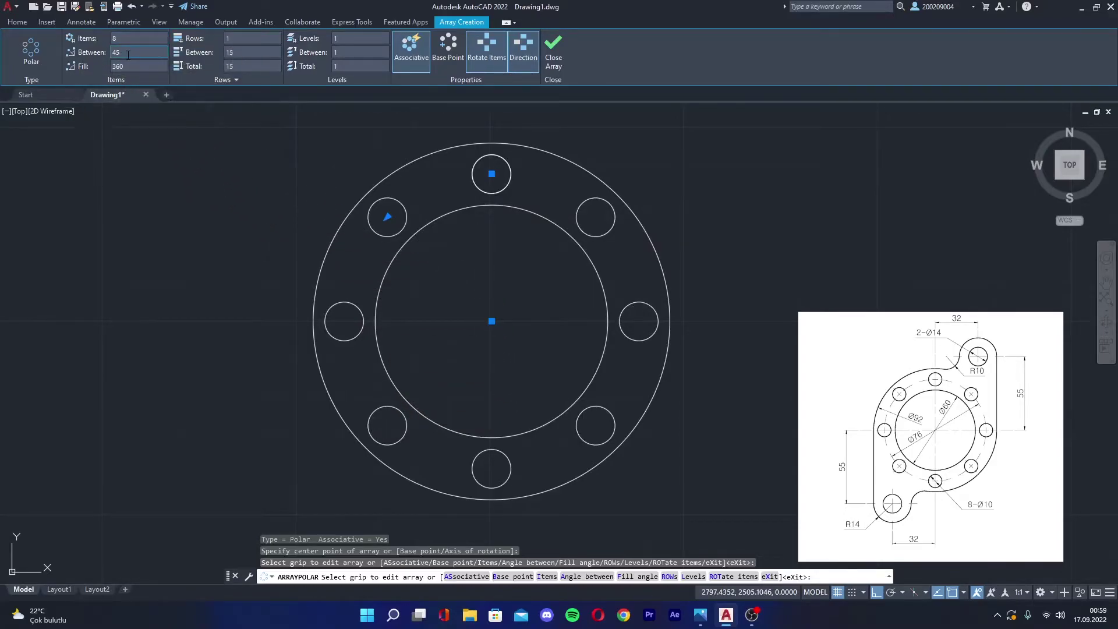
{"action": "left_click", "coordinate": [130, 51]}
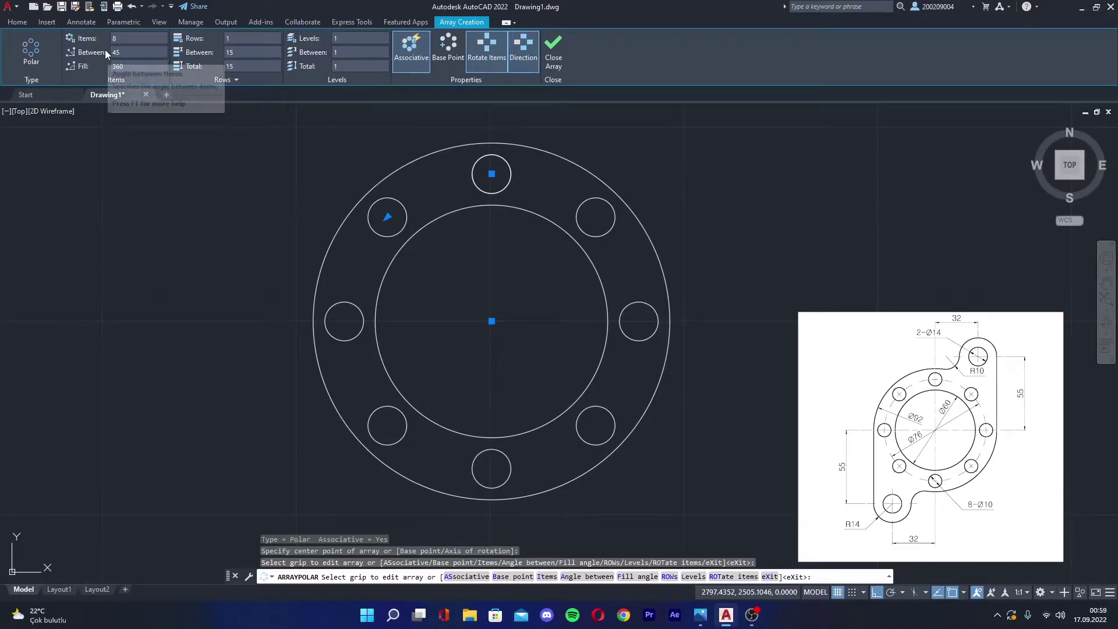
{"action": "left_click", "coordinate": [137, 52]}
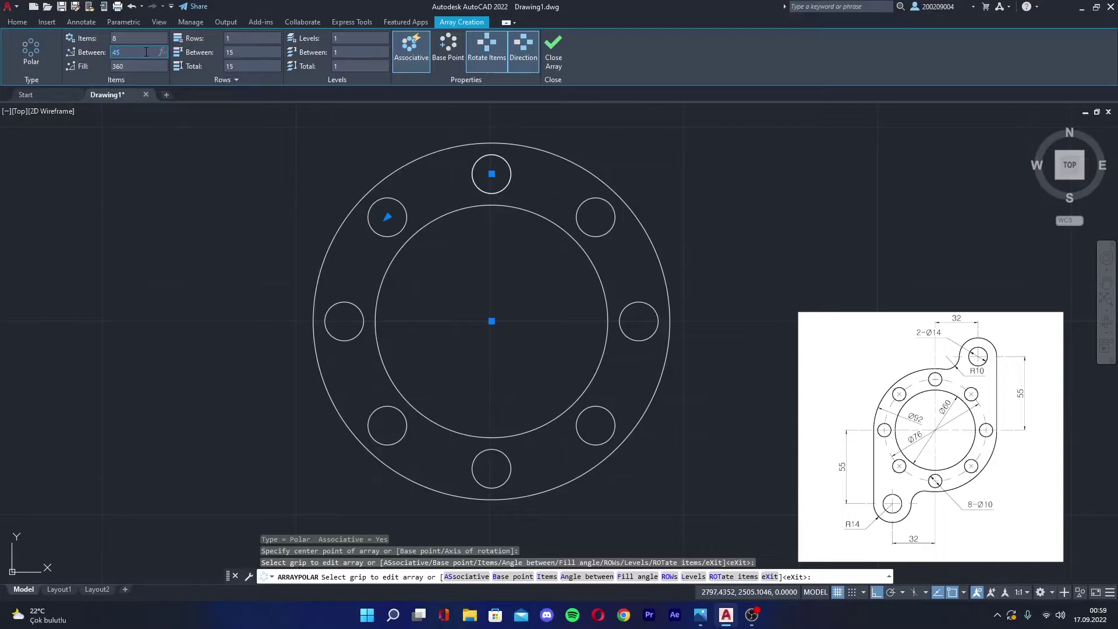
Try 30° spacing between the holes, then settle on 45°
{"action": "type", "text": "3"}
{"action": "type", "text": "0"}
{"action": "key", "text": "Return"}
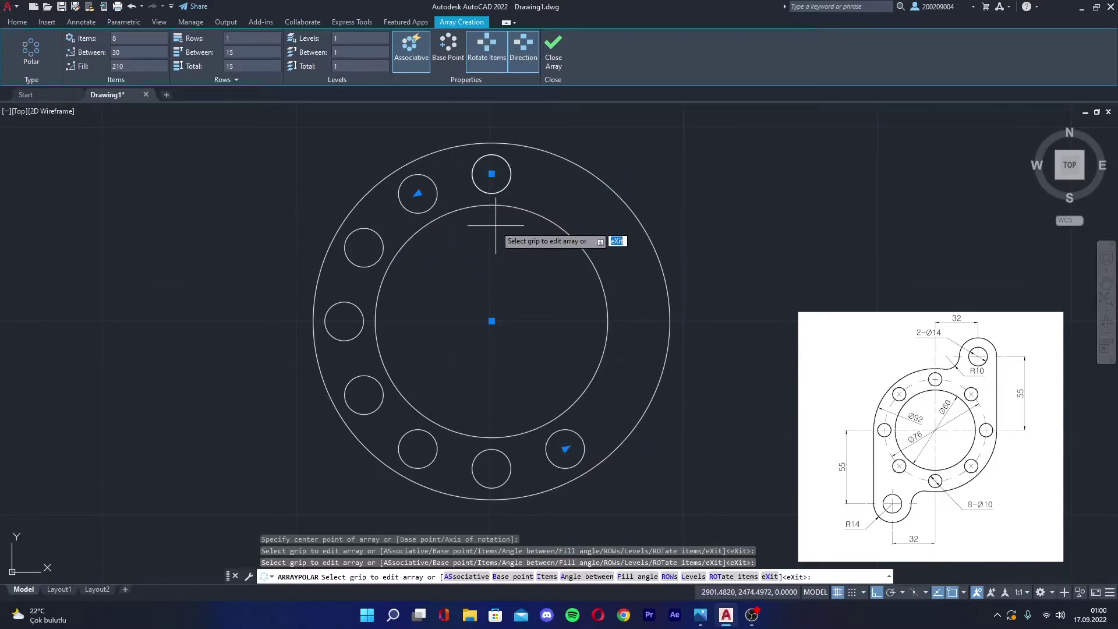
{"action": "left_click", "coordinate": [128, 39]}
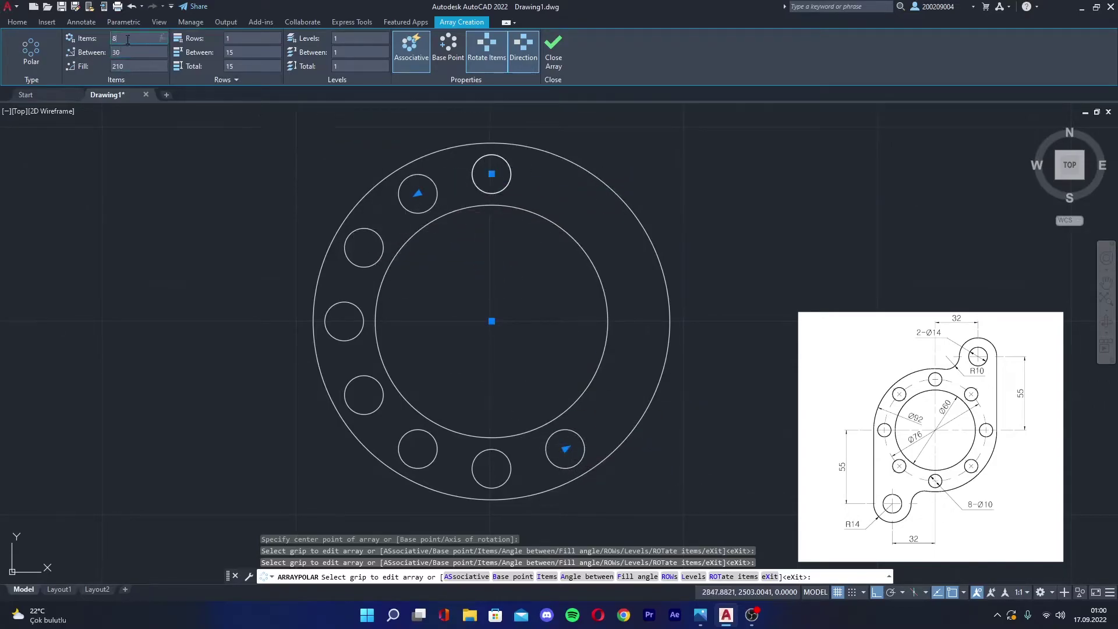
{"action": "left_click", "coordinate": [133, 53]}
{"action": "type", "text": "45"}
{"action": "key", "text": "Return"}
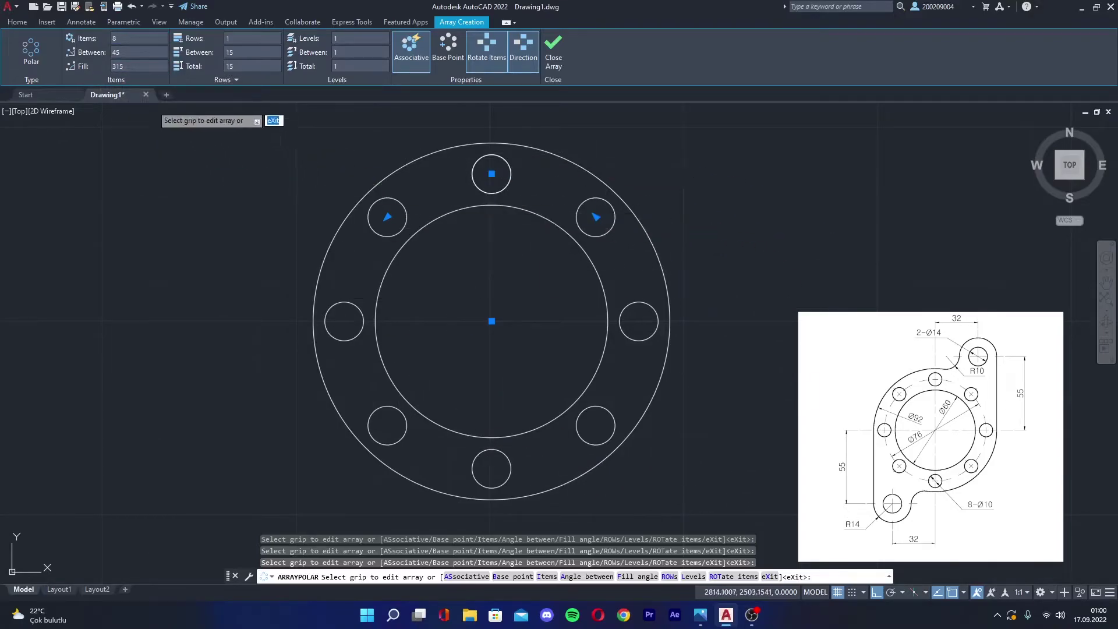
Try a 240° fill angle, then restore the fill to 360°
{"action": "left_click", "coordinate": [114, 68]}
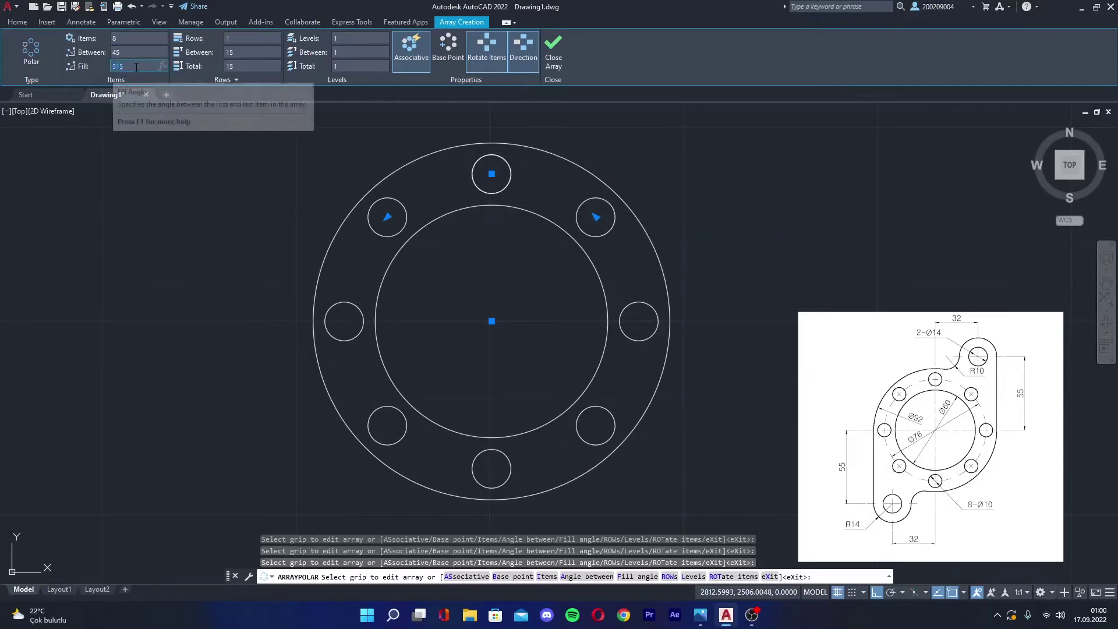
{"action": "left_click", "coordinate": [139, 66]}
{"action": "key", "text": "BackSpace"}
{"action": "key", "text": "BackSpace"}
{"action": "key", "text": "BackSpace"}
{"action": "type", "text": "240"}
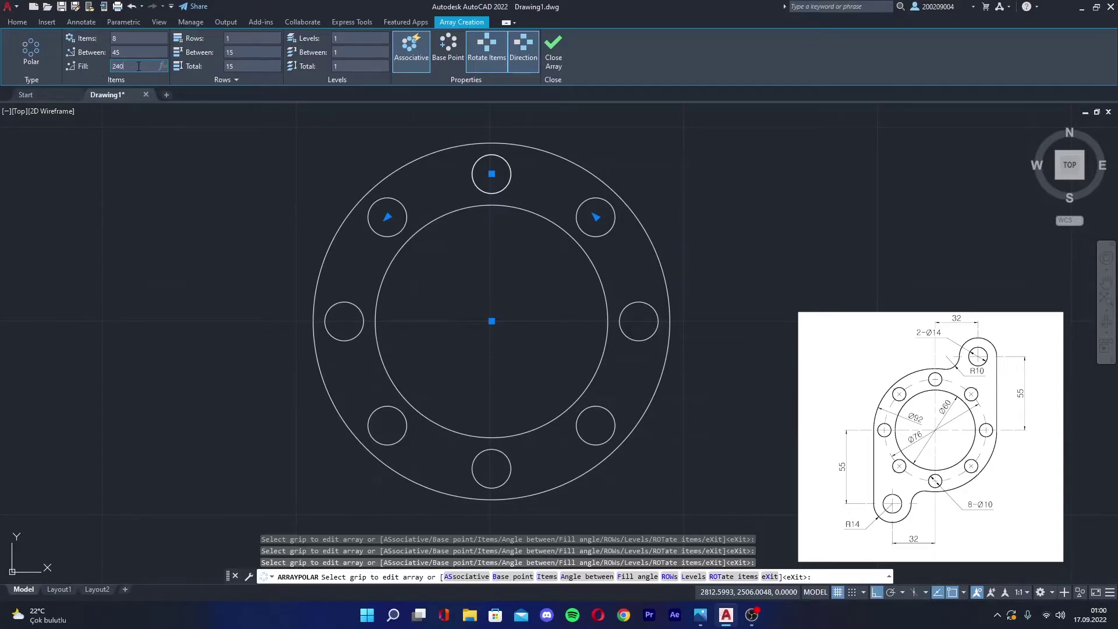
{"action": "key", "text": "Return"}
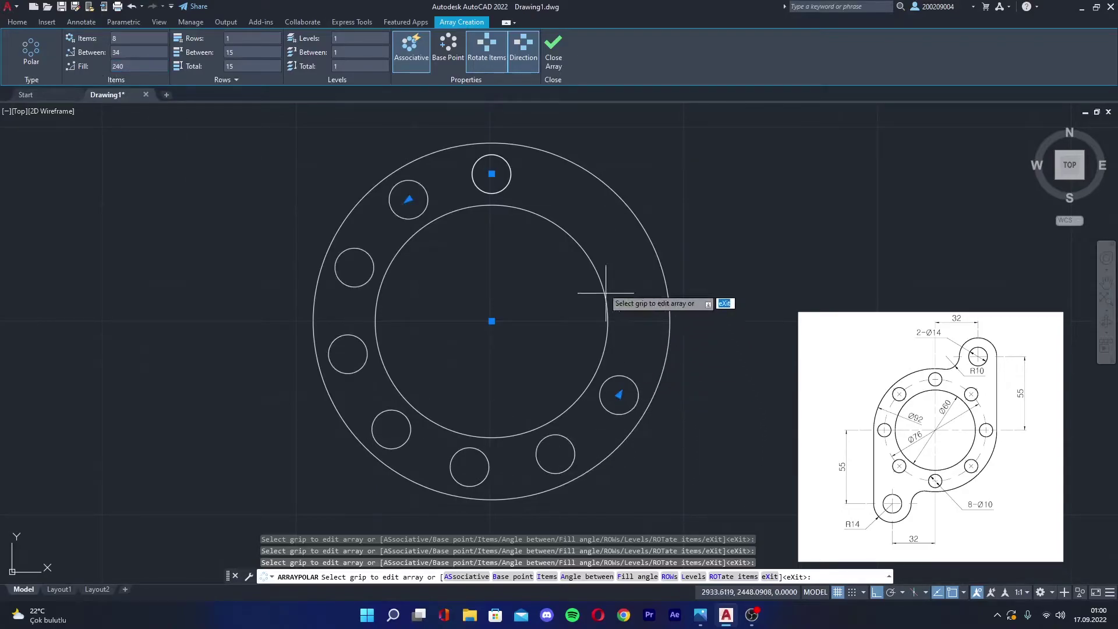
{"action": "left_click", "coordinate": [139, 66]}
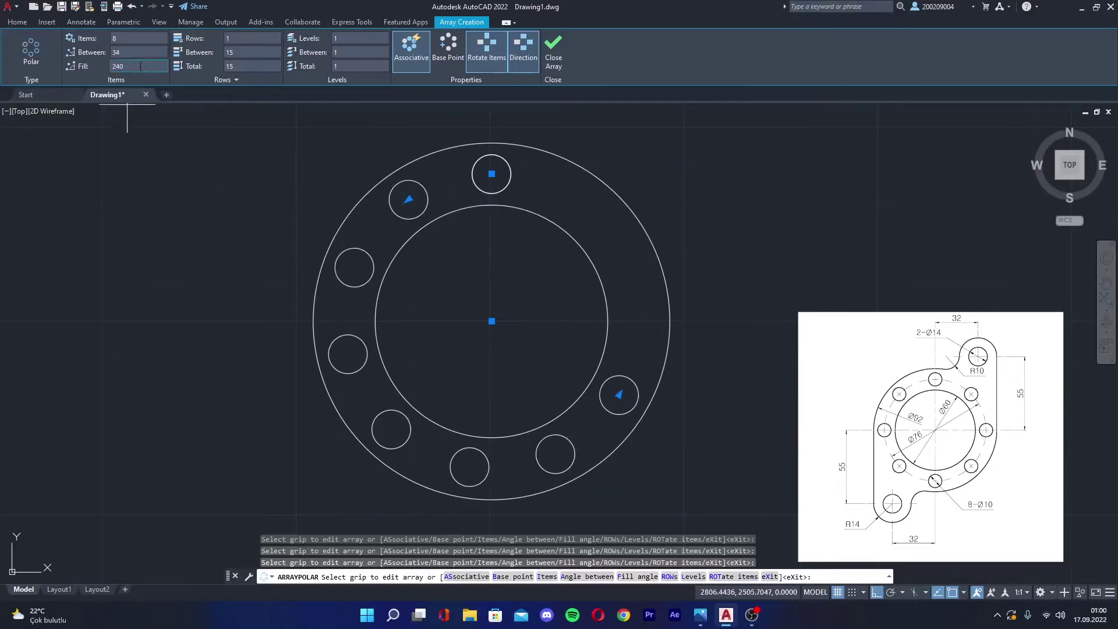
{"action": "key", "text": "BackSpace"}
{"action": "key", "text": "Return"}
{"action": "key", "text": "Return"}
{"action": "scroll", "coordinate": [719, 312], "scroll_direction": "down", "scroll_amount": 2}
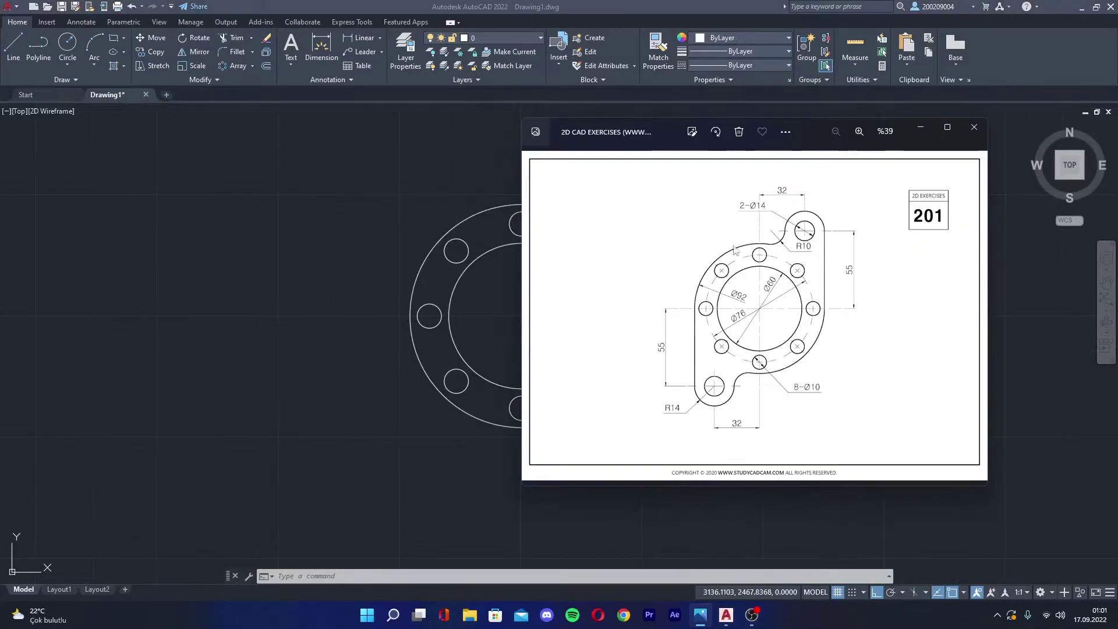
{"action": "scroll", "coordinate": [851, 240], "scroll_direction": "up", "scroll_amount": 3}
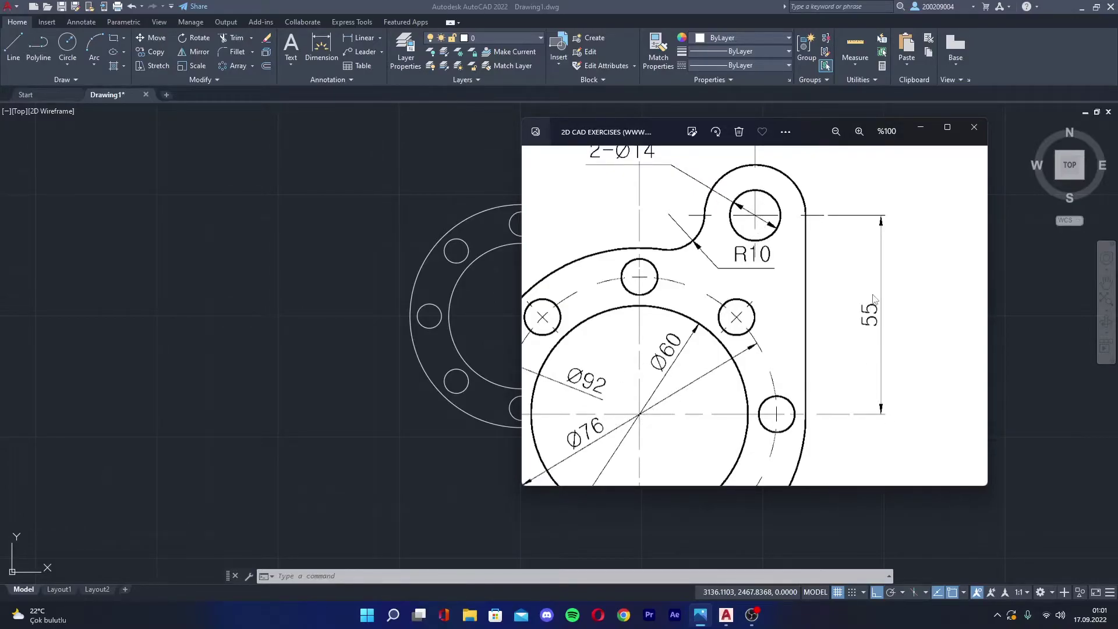
{"action": "scroll", "coordinate": [711, 287], "scroll_direction": "down", "scroll_amount": 1}
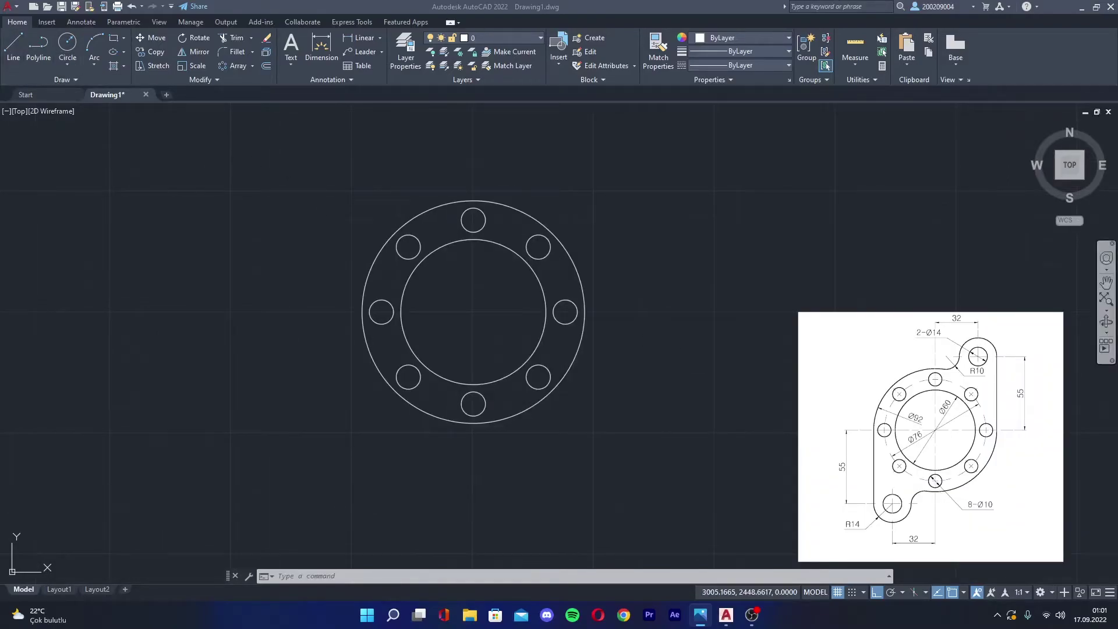
Draw construction lines 32 units right and 55 units up from the flange centre
{"action": "type", "text": "l"}
{"action": "key", "text": "Return"}
{"action": "left_click", "coordinate": [473, 311]}
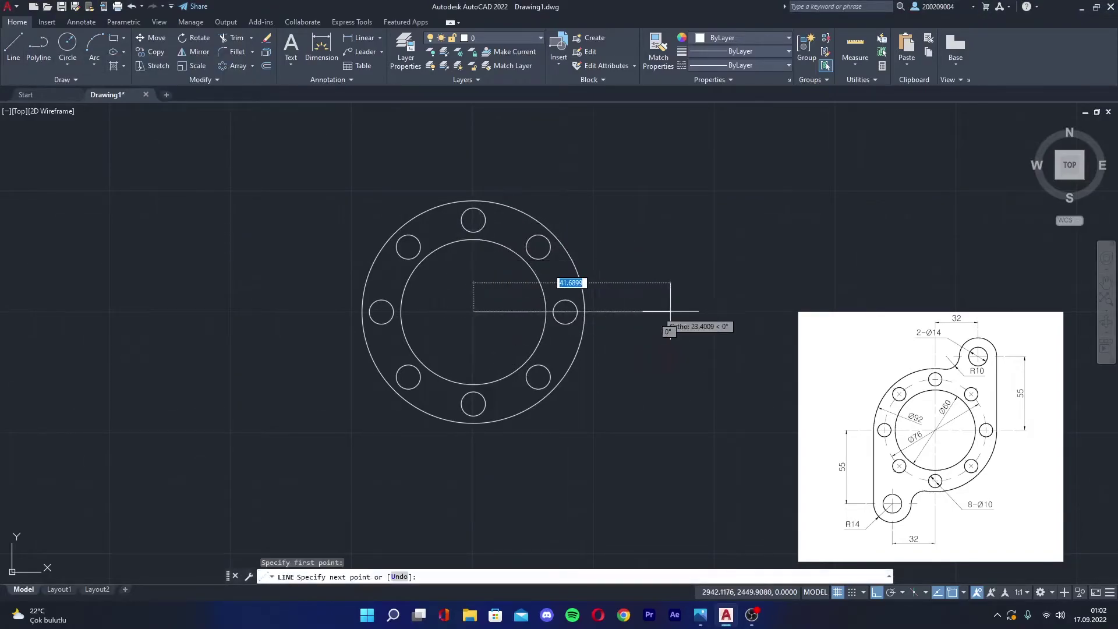
{"action": "type", "text": "32"}
{"action": "key", "text": "Return"}
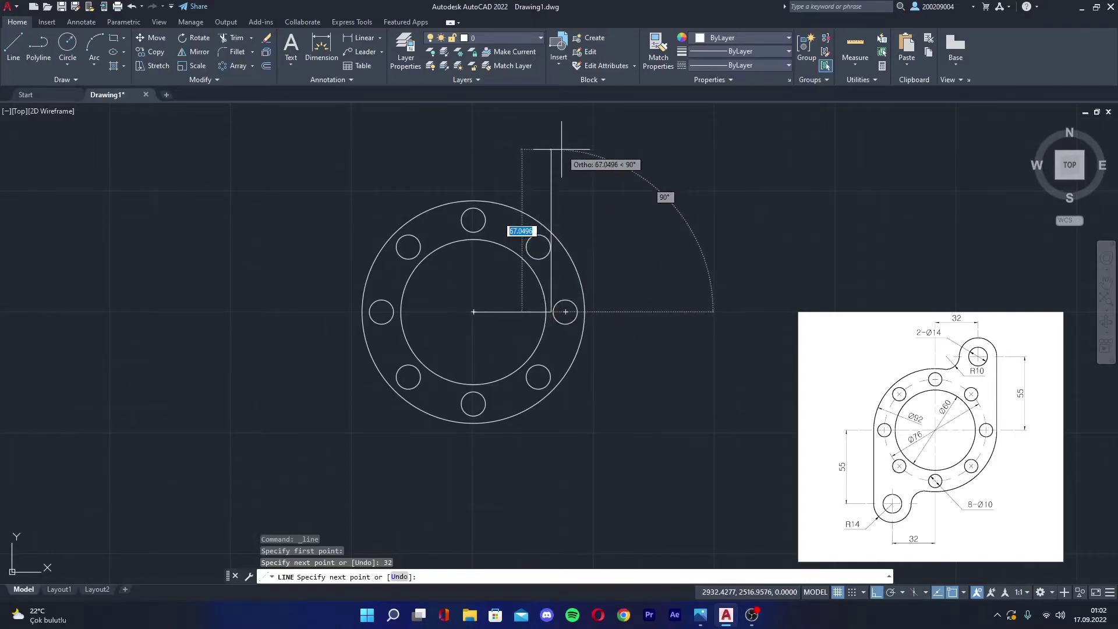
{"action": "type", "text": "55"}
{"action": "key", "text": "Return"}
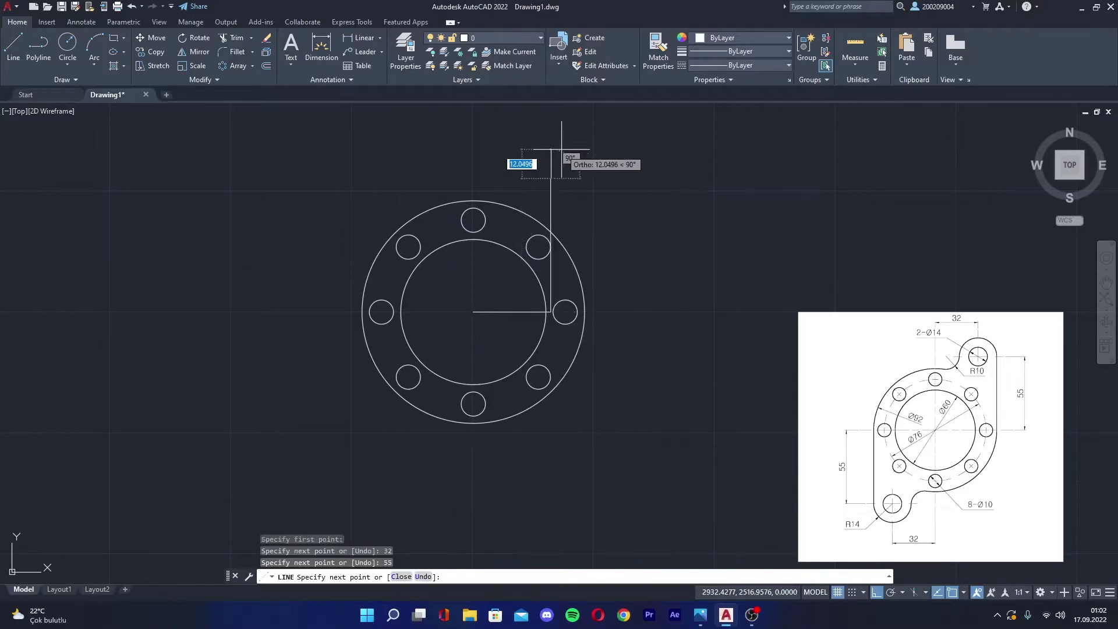
{"action": "key", "text": "Escape"}
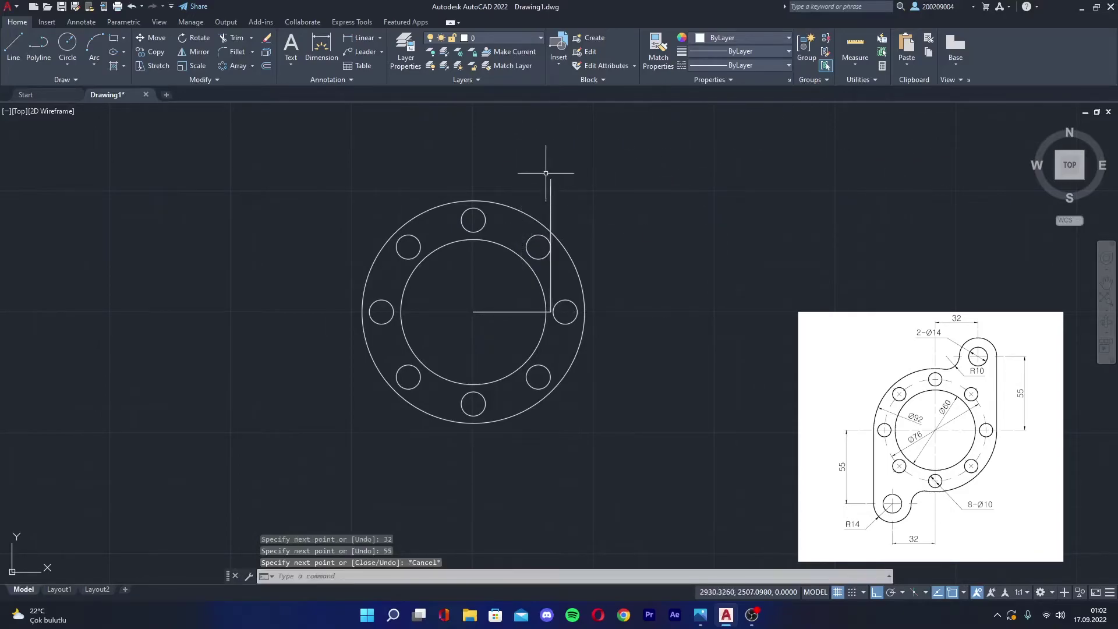
Draw a radius-7 lug hole at the top end of the vertical construction line
{"action": "left_click", "coordinate": [67, 45]}
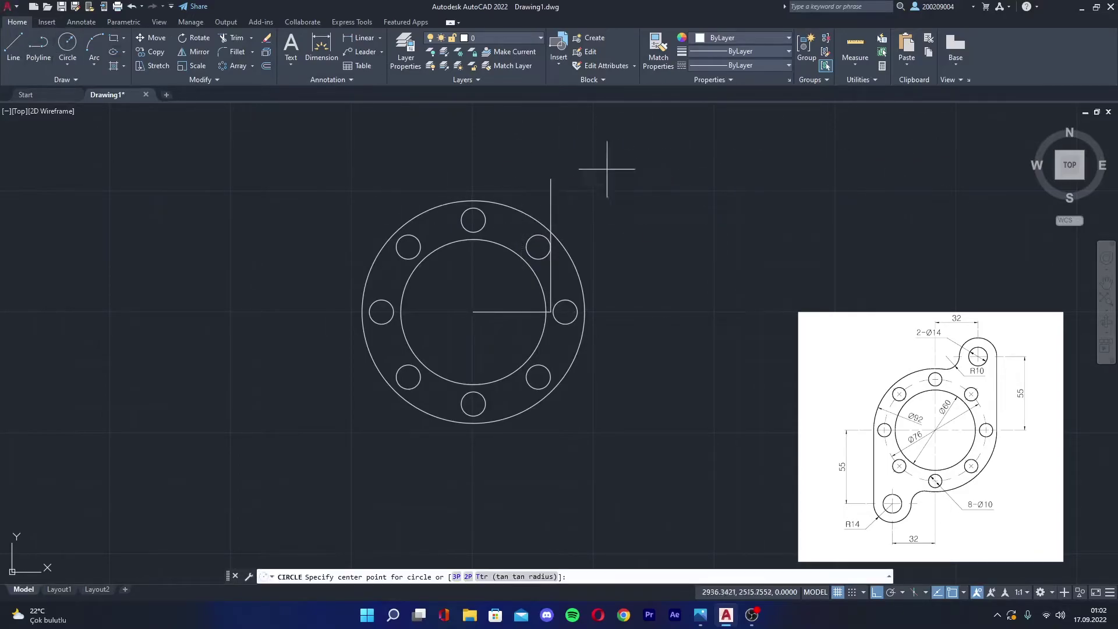
{"action": "left_click", "coordinate": [551, 179]}
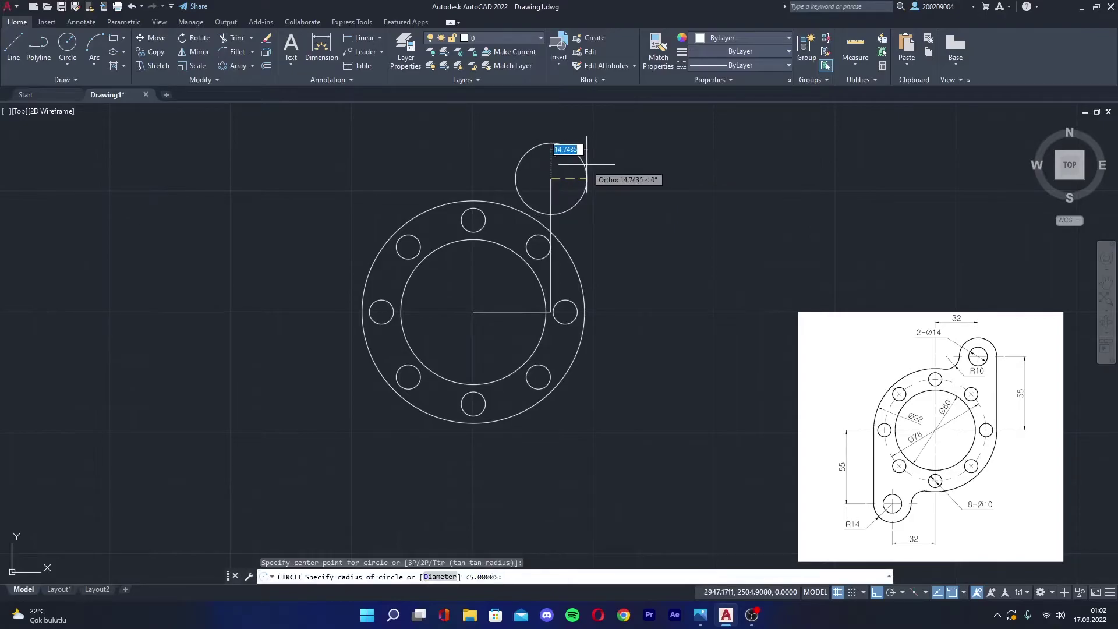
{"action": "type", "text": "7"}
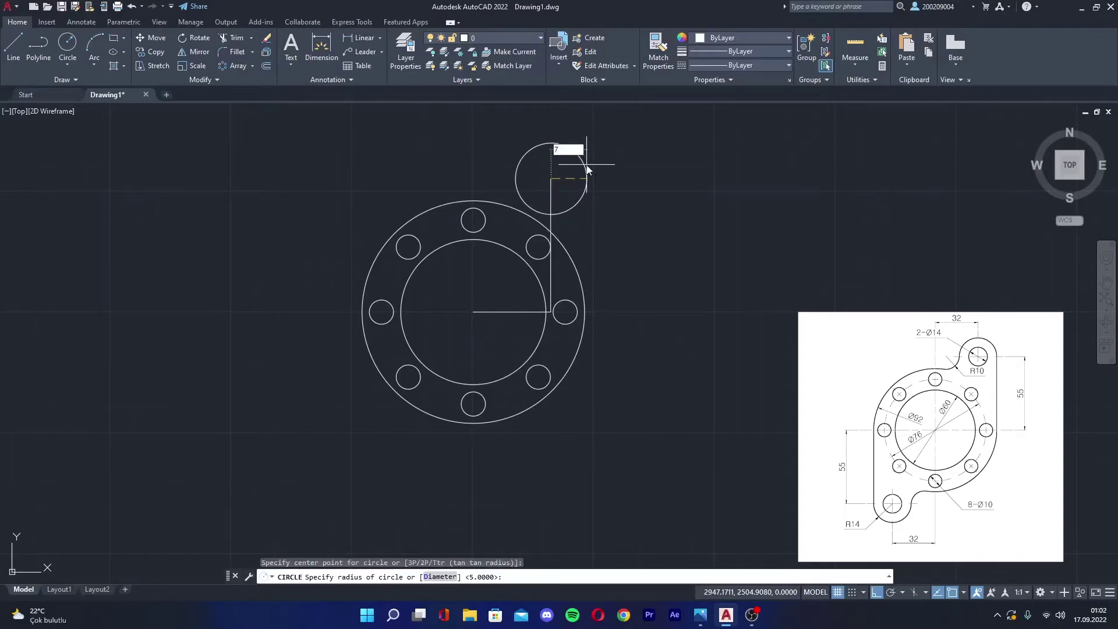
{"action": "key", "text": "Return"}
{"action": "scroll", "coordinate": [635, 212], "scroll_direction": "up", "scroll_amount": 2}
{"action": "scroll", "coordinate": [658, 217], "scroll_direction": "down", "scroll_amount": 4}
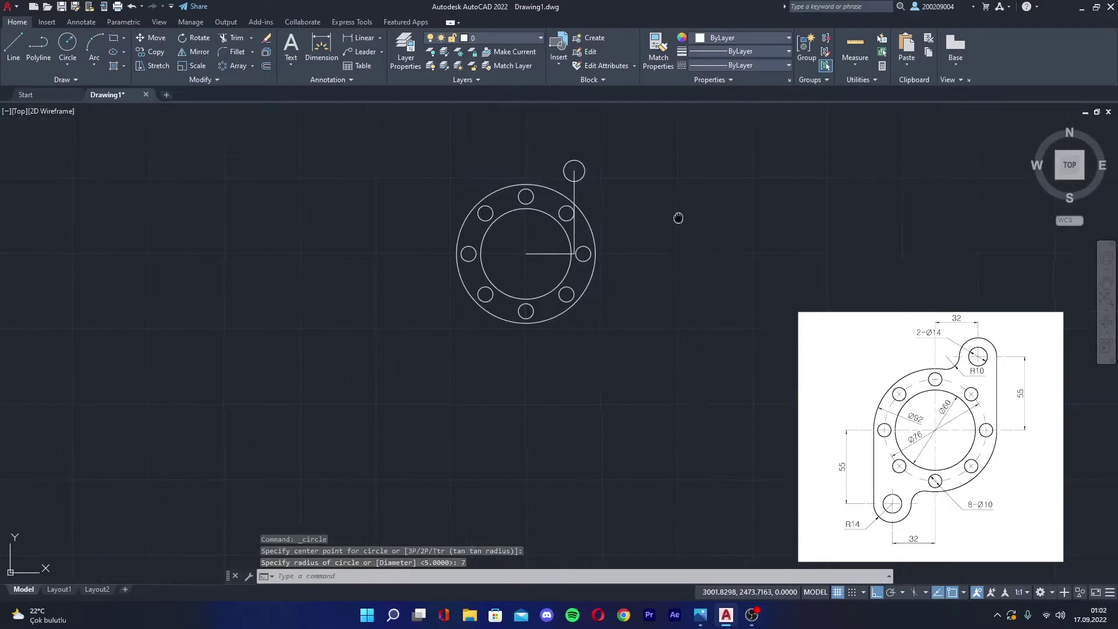
{"action": "scroll", "coordinate": [679, 217], "scroll_direction": "up", "scroll_amount": 1}
{"action": "left_click", "coordinate": [14, 45]}
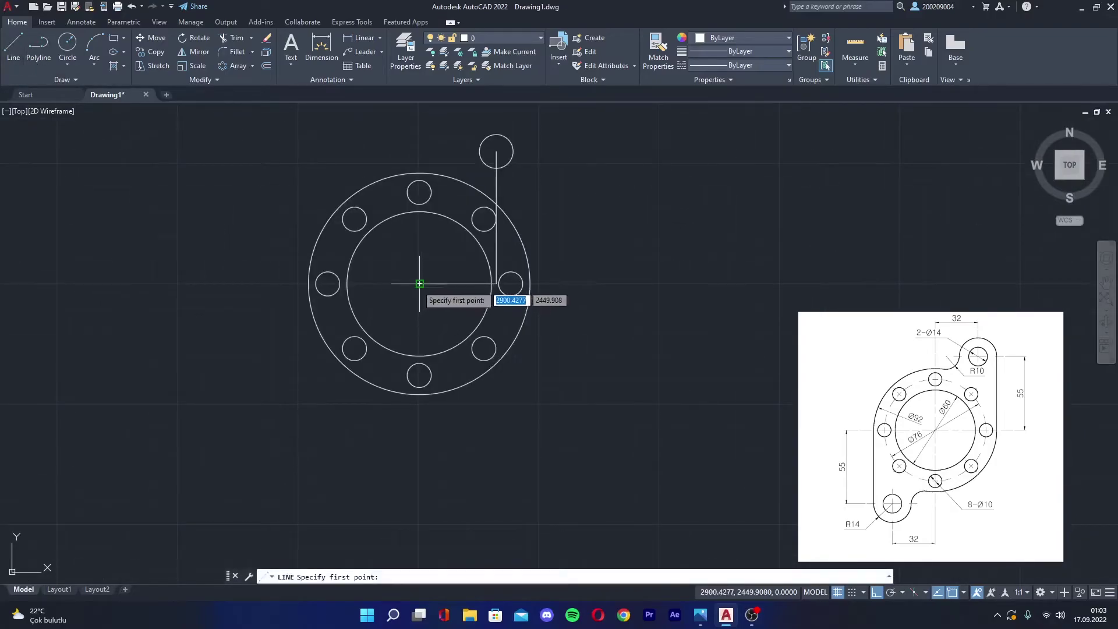
Draw construction lines 32 units left and 55 units down from the flange centre
{"action": "left_click", "coordinate": [419, 284]}
{"action": "type", "text": "32"}
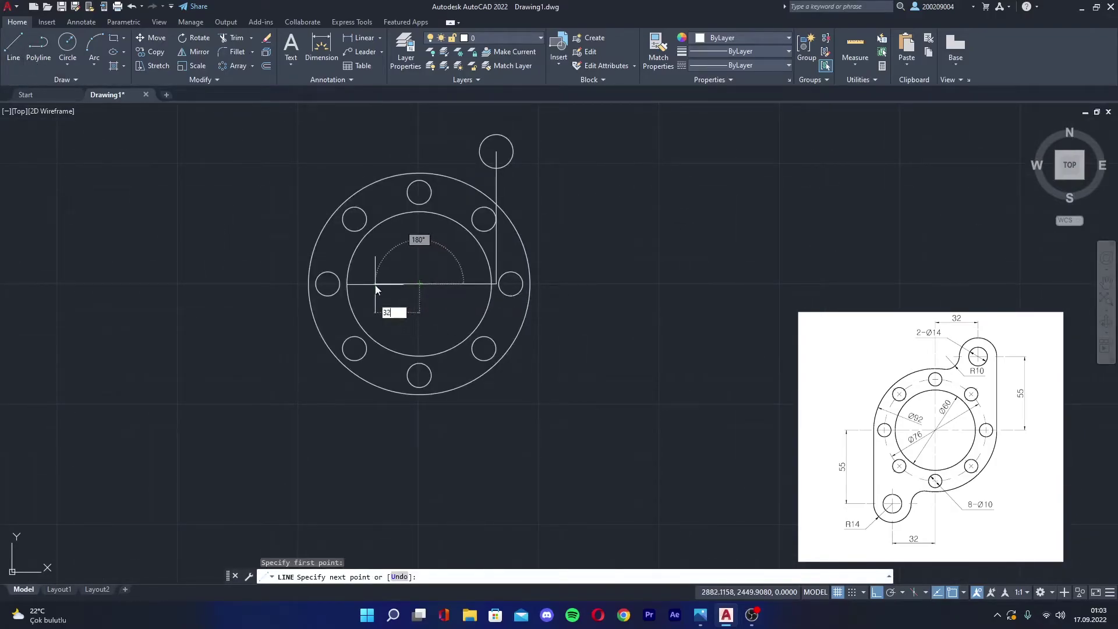
{"action": "key", "text": "Return"}
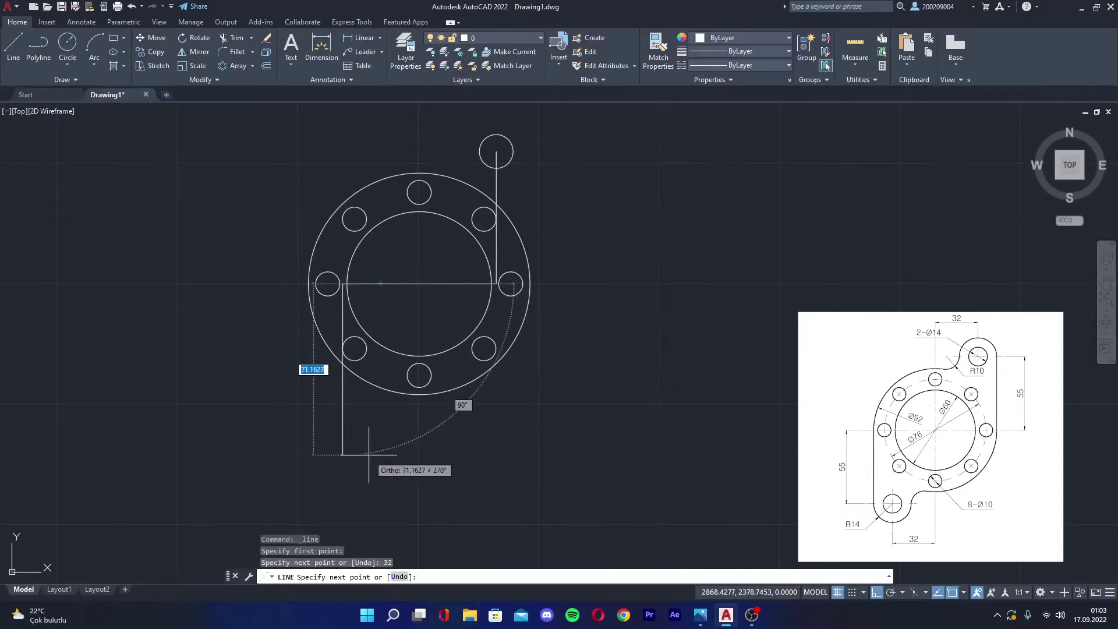
{"action": "type", "text": "55"}
{"action": "key", "text": "Return"}
{"action": "key", "text": "Escape"}
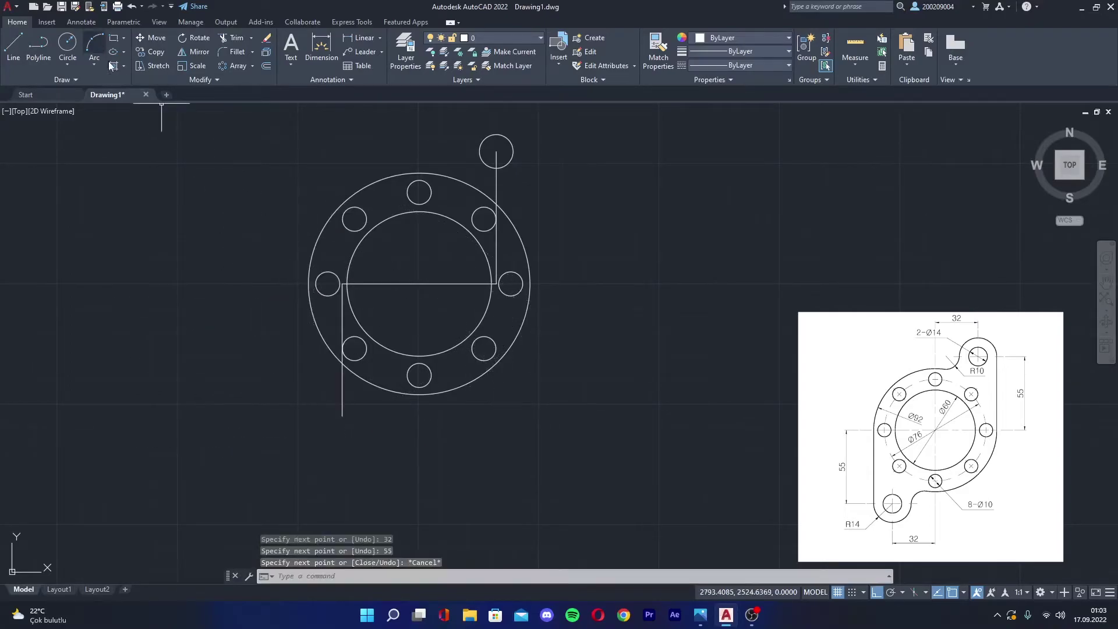
Copy the radius-7 lug hole to the lower-left construction line end
{"action": "left_click", "coordinate": [162, 52]}
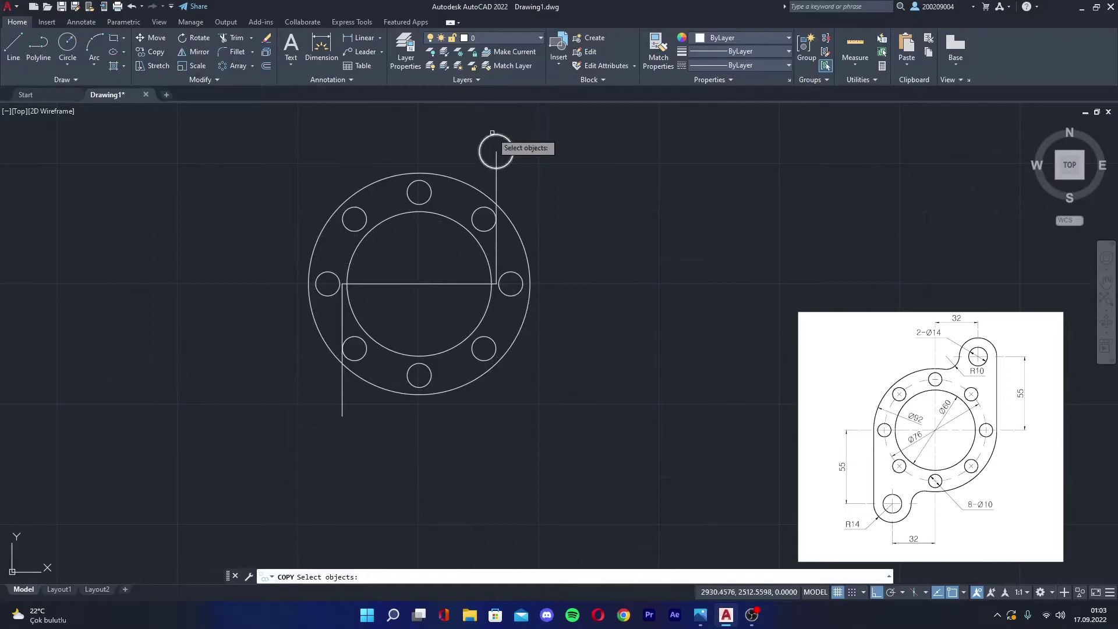
{"action": "left_click", "coordinate": [508, 141]}
{"action": "key", "text": "Return"}
{"action": "left_click", "coordinate": [496, 151]}
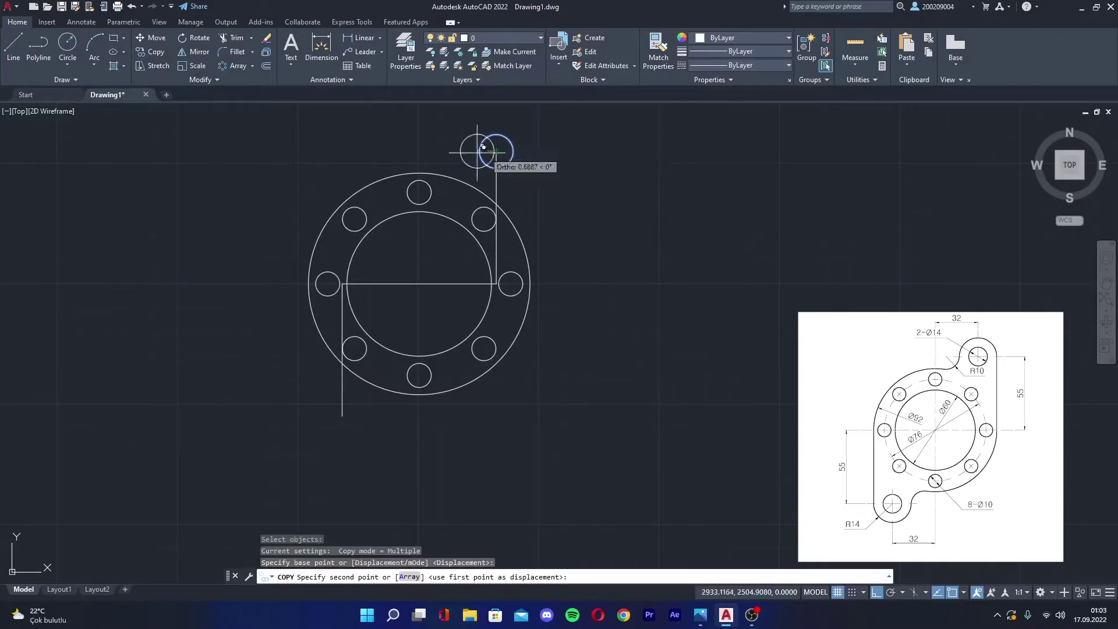
{"action": "left_click", "coordinate": [342, 415]}
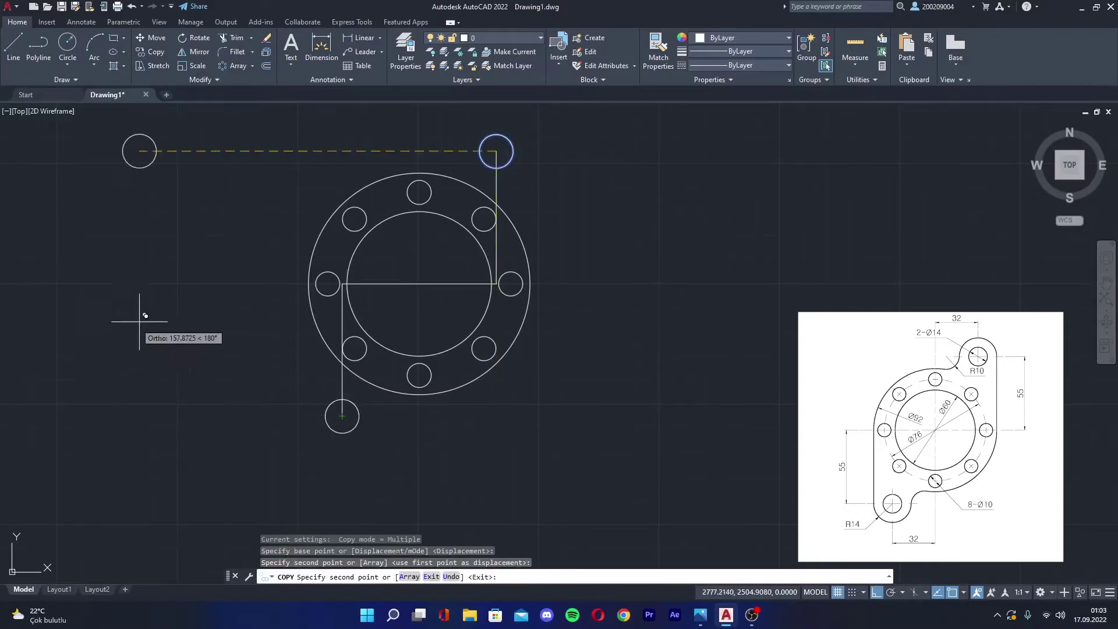
{"action": "key", "text": "Escape"}
Erase the horizontal, L-shaped and vertical construction lines around the flange
{"action": "middle_click_drag", "start_coordinate": [522, 371], "coordinate": [561, 338]}
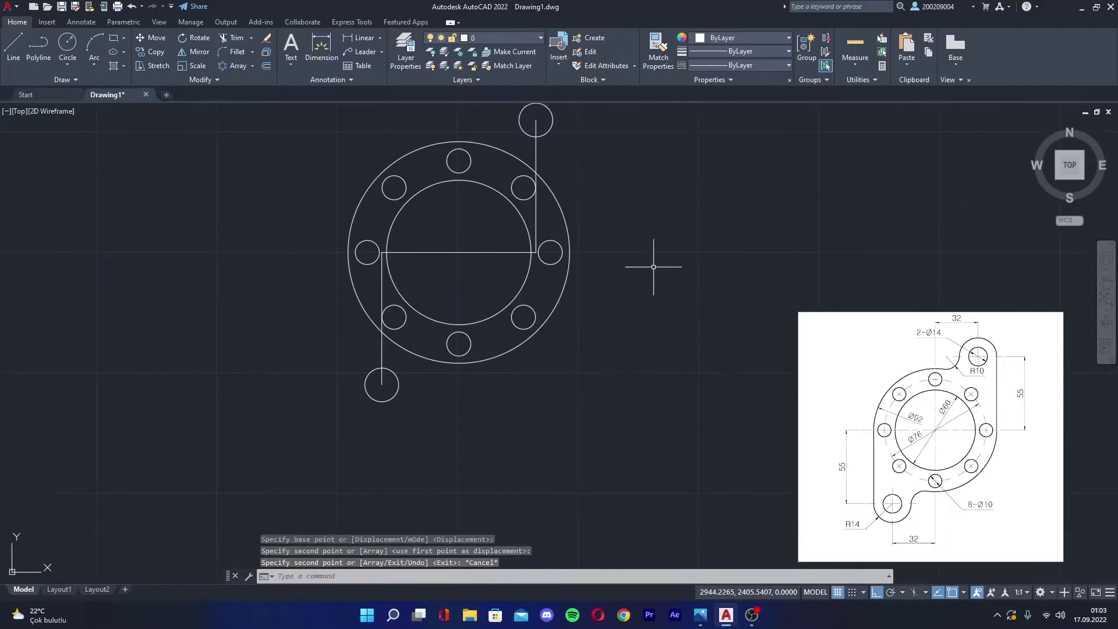
{"action": "middle_click_drag", "start_coordinate": [654, 252], "coordinate": [653, 262]}
{"action": "left_click", "coordinate": [470, 264]}
{"action": "key", "text": "Delete"}
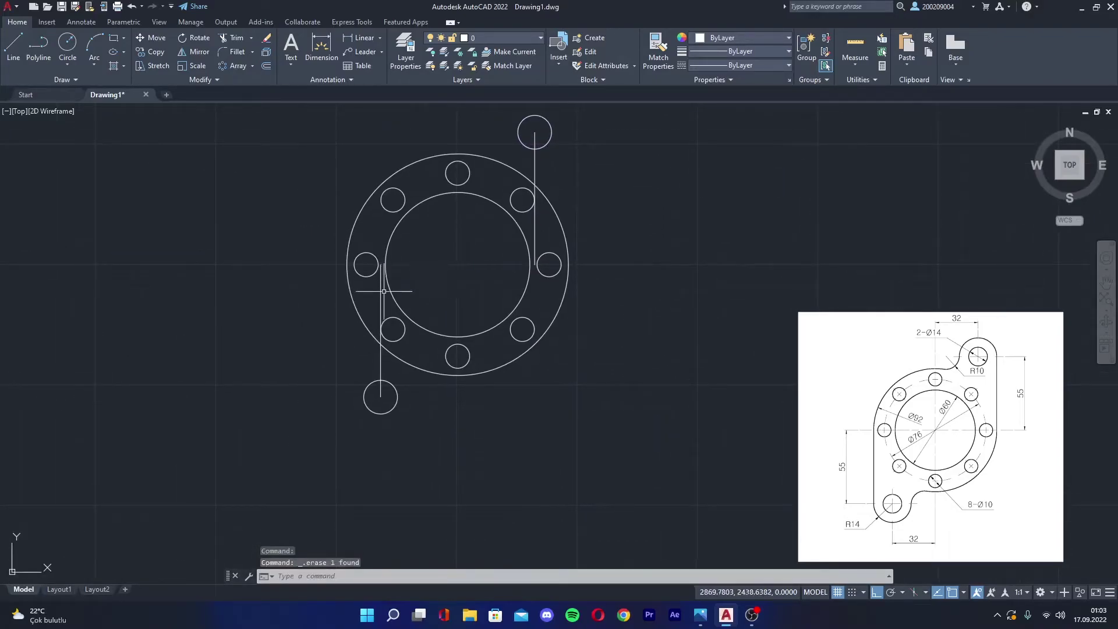
{"action": "left_click", "coordinate": [381, 267]}
{"action": "key", "text": "Delete"}
{"action": "left_click", "coordinate": [534, 170]}
{"action": "key", "text": "Delete"}
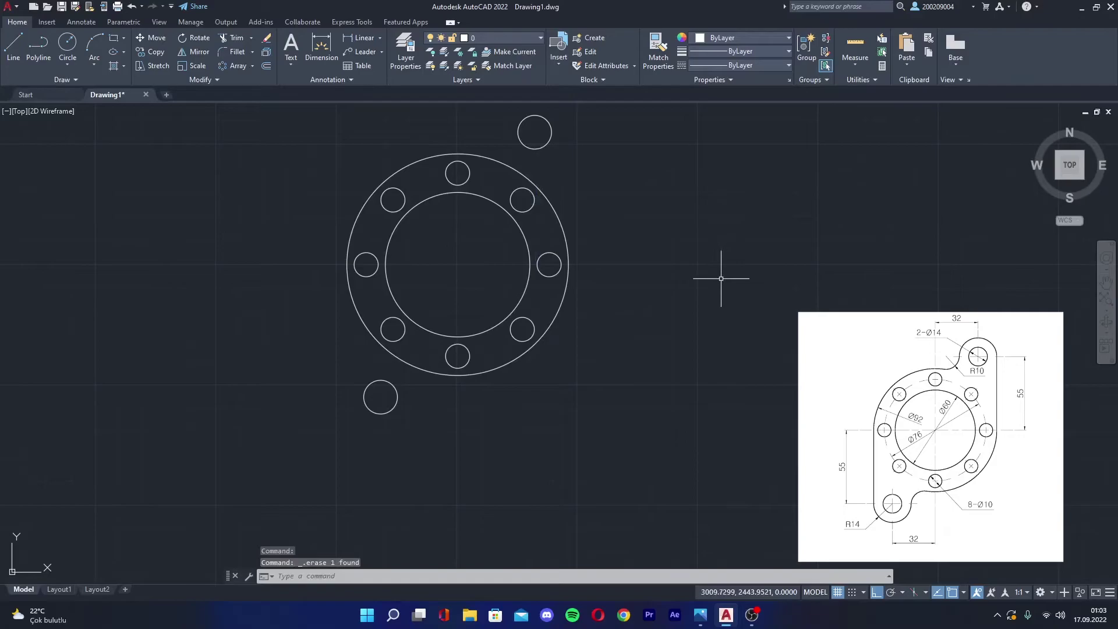
{"action": "middle_click_drag", "start_coordinate": [630, 227], "coordinate": [625, 257]}
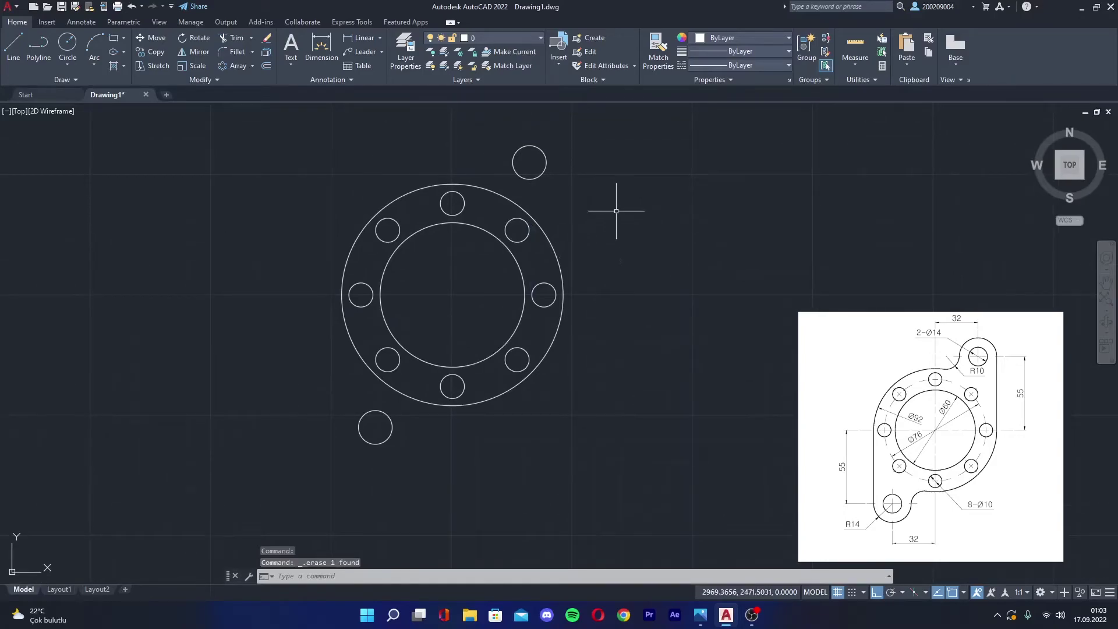
{"action": "middle_click_drag", "start_coordinate": [594, 187], "coordinate": [593, 208]}
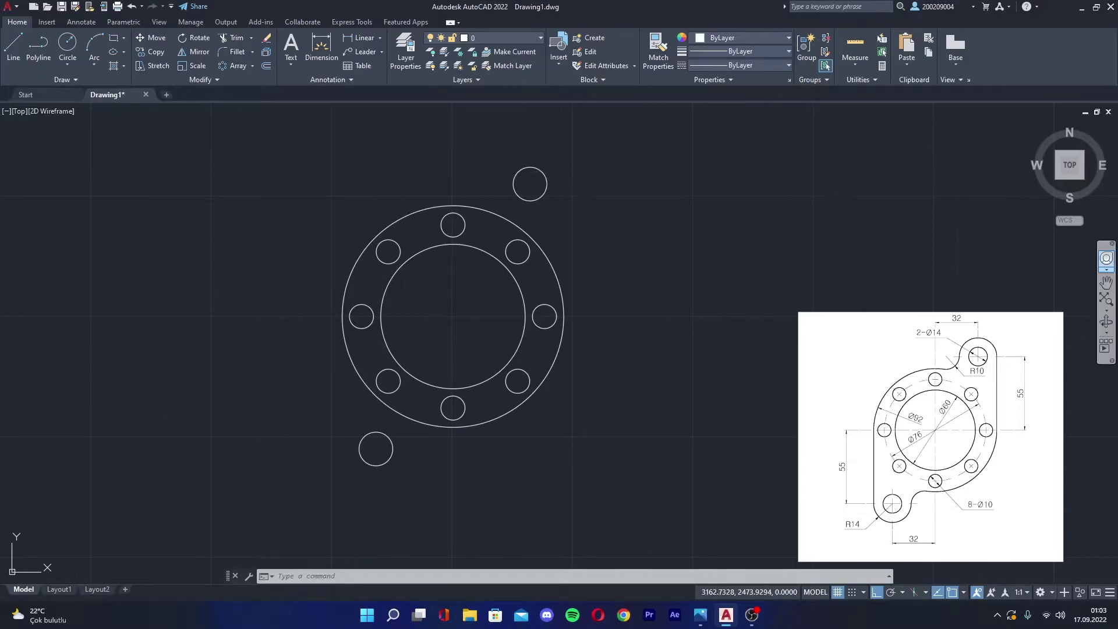
Check the reference image, then draw a radius-14 circle around the top lug hole
{"action": "key", "text": "alt+Tab"}
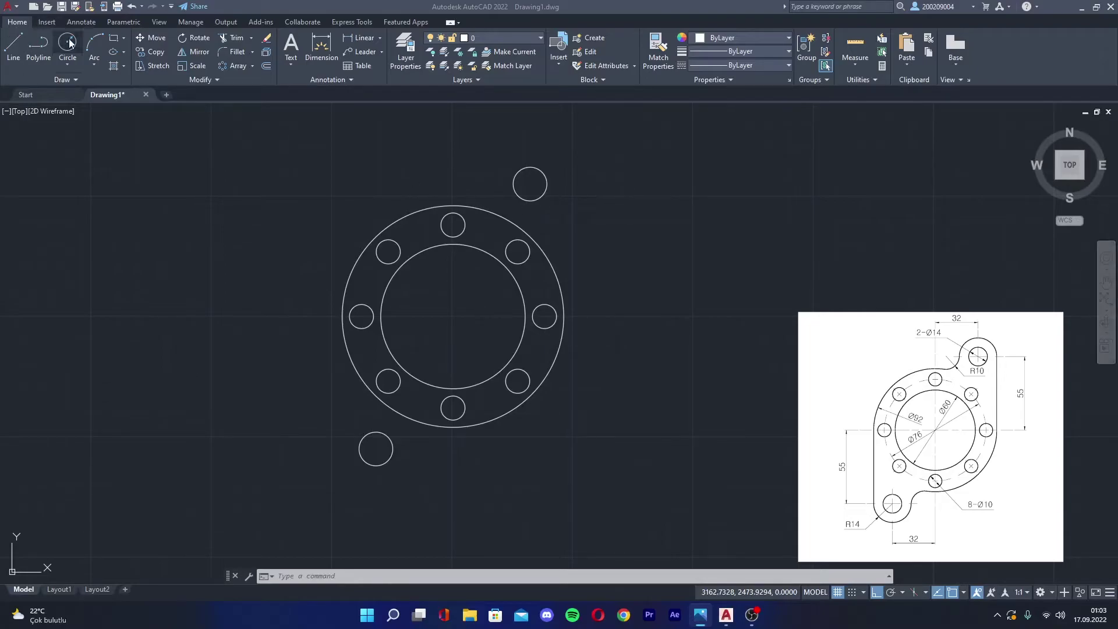
{"action": "key", "text": "alt+Tab"}
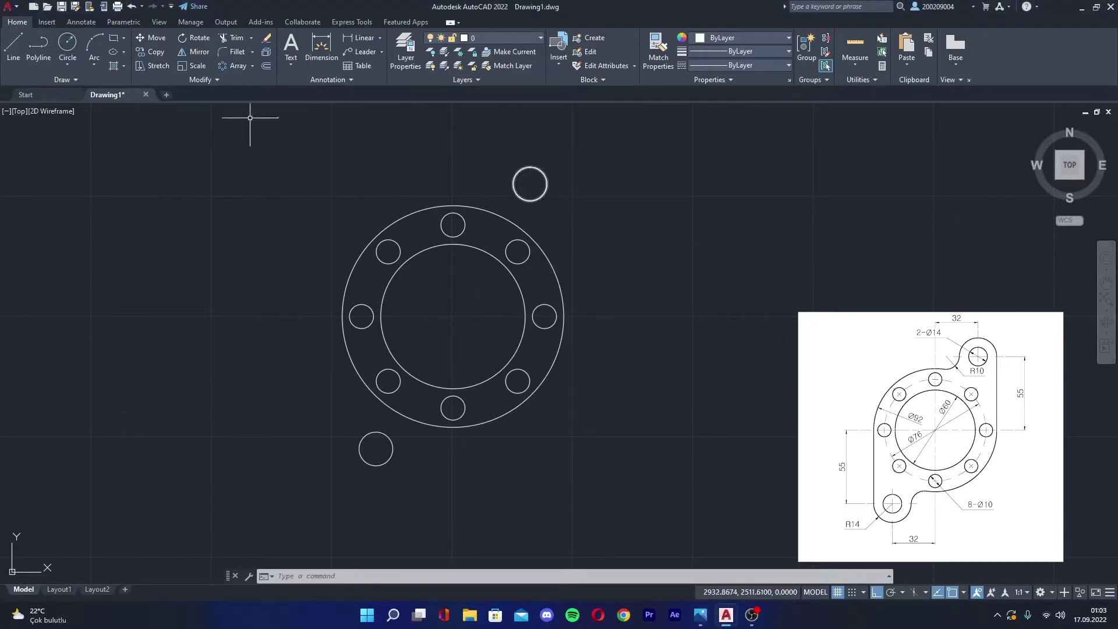
{"action": "left_click", "coordinate": [67, 45]}
{"action": "left_click", "coordinate": [530, 184]}
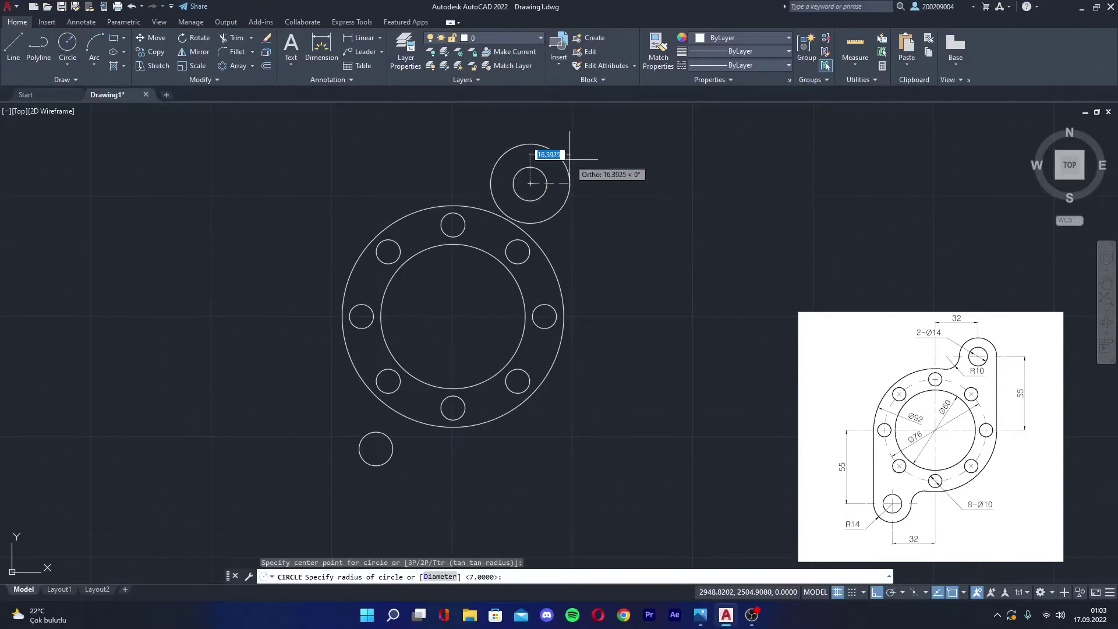
{"action": "type", "text": "4"}
{"action": "key", "text": "Return"}
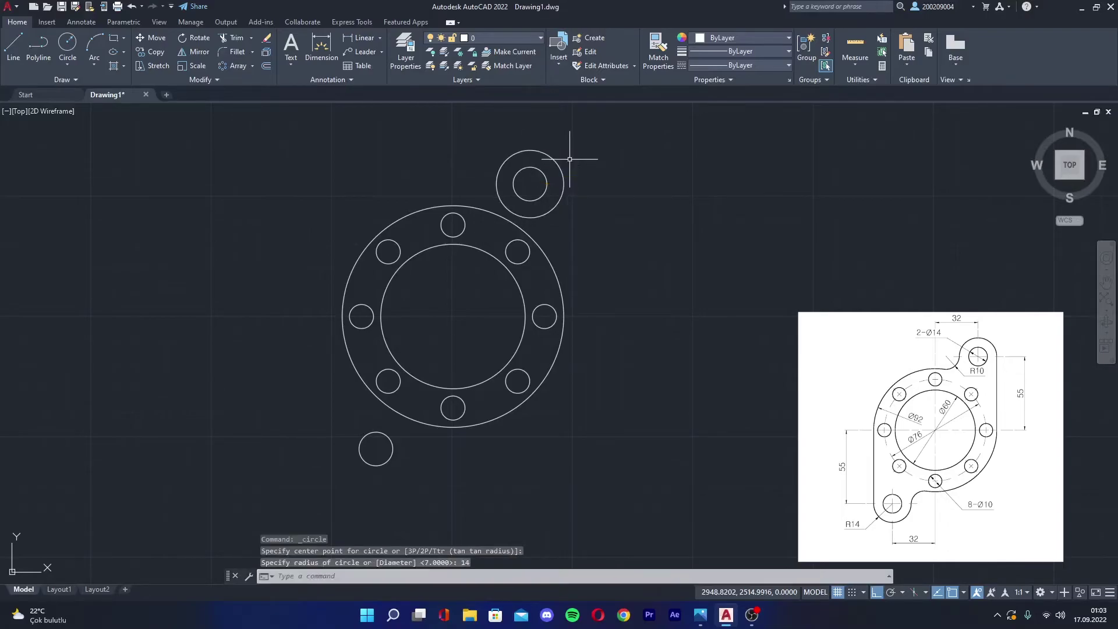
{"action": "left_click", "coordinate": [615, 130]}
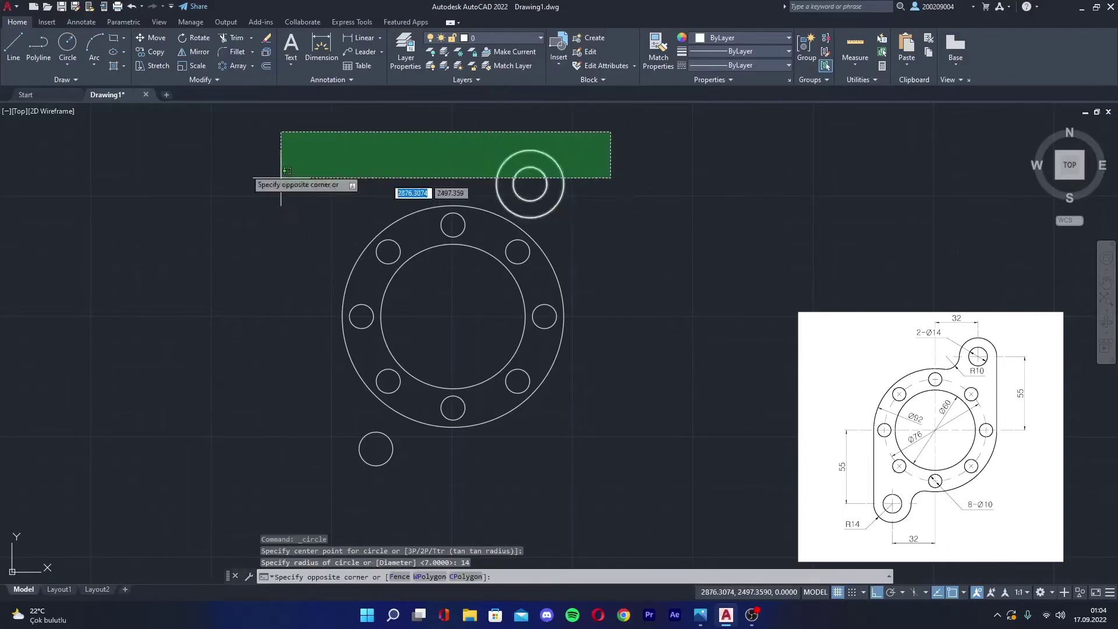
{"action": "left_click", "coordinate": [205, 116]}
Copy the radius-14 circle onto the lower-left lug hole with Ortho off
{"action": "left_click", "coordinate": [141, 51]}
{"action": "left_click", "coordinate": [564, 184]}
{"action": "key", "text": "Return"}
{"action": "left_click", "coordinate": [530, 184]}
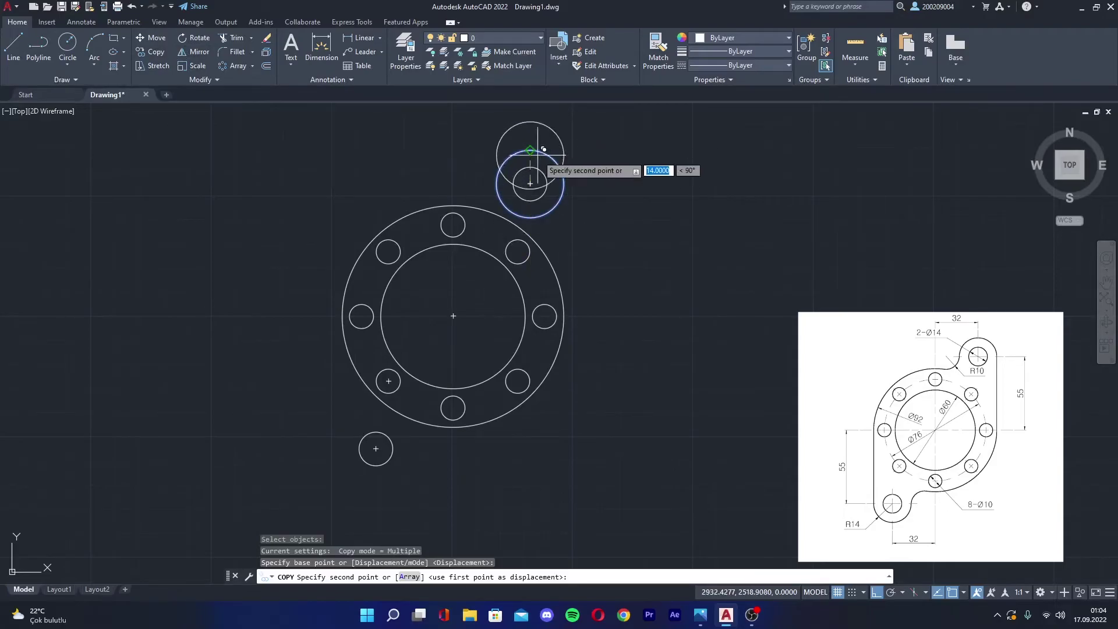
{"action": "key", "text": "F8"}
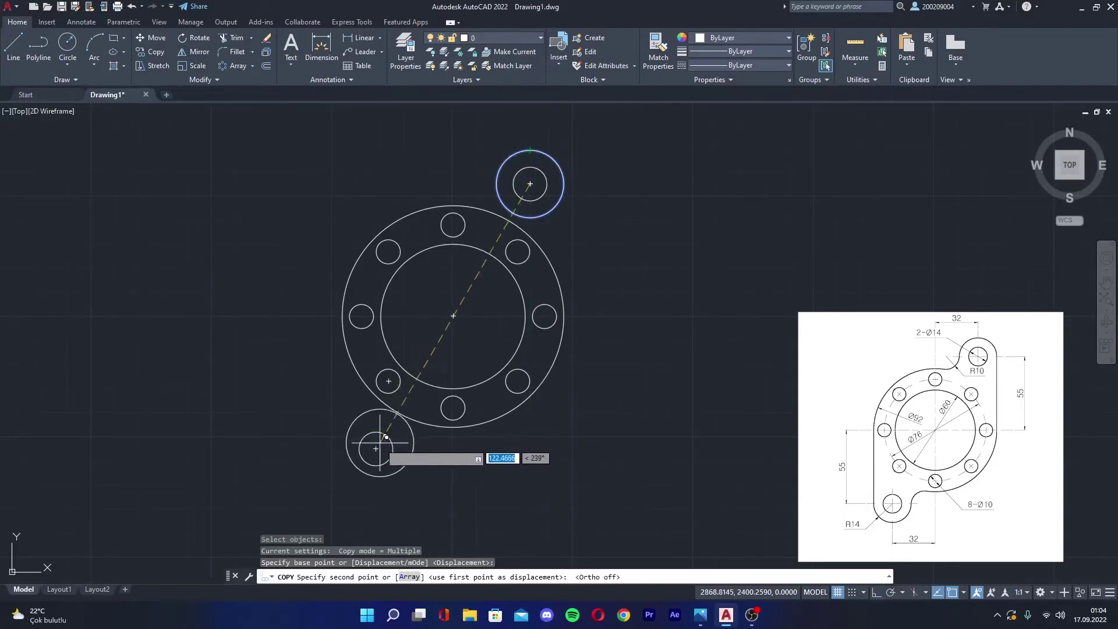
{"action": "left_click", "coordinate": [386, 443]}
{"action": "key", "text": "Escape"}
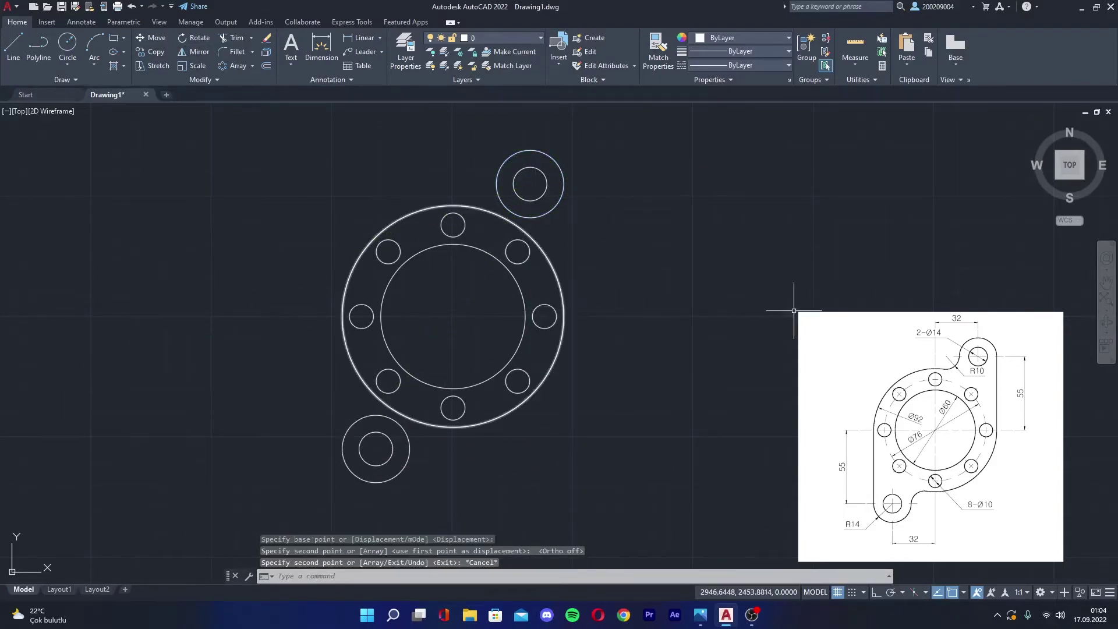
{"action": "left_click", "coordinate": [1071, 307]}
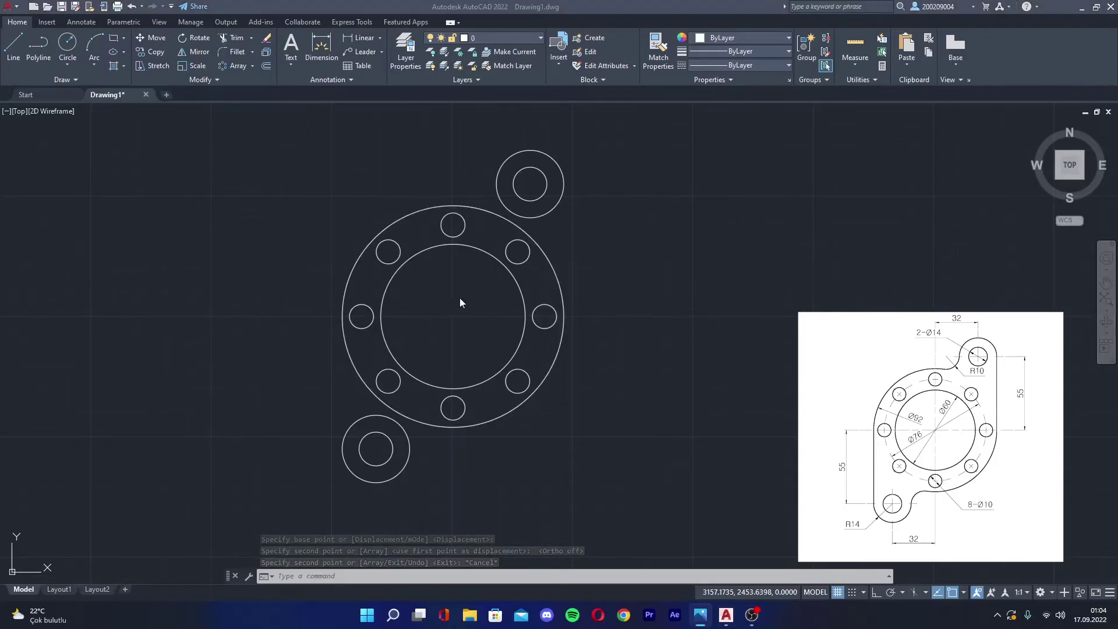
{"action": "scroll", "coordinate": [606, 156], "scroll_direction": "up", "scroll_amount": 3}
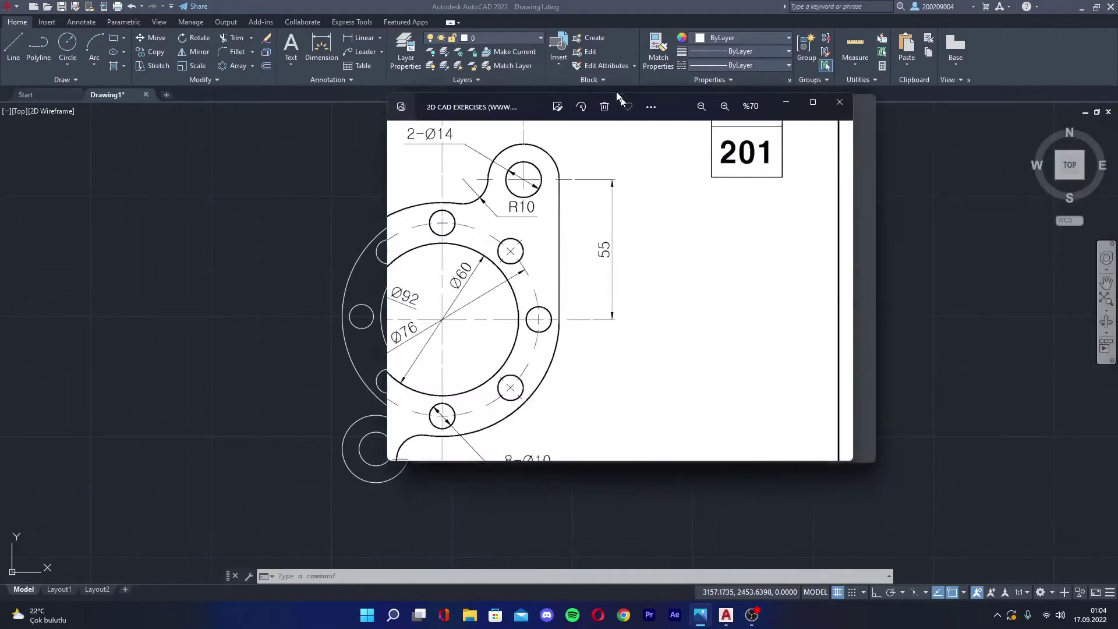
{"action": "scroll", "coordinate": [535, 329], "scroll_direction": "up", "scroll_amount": 2}
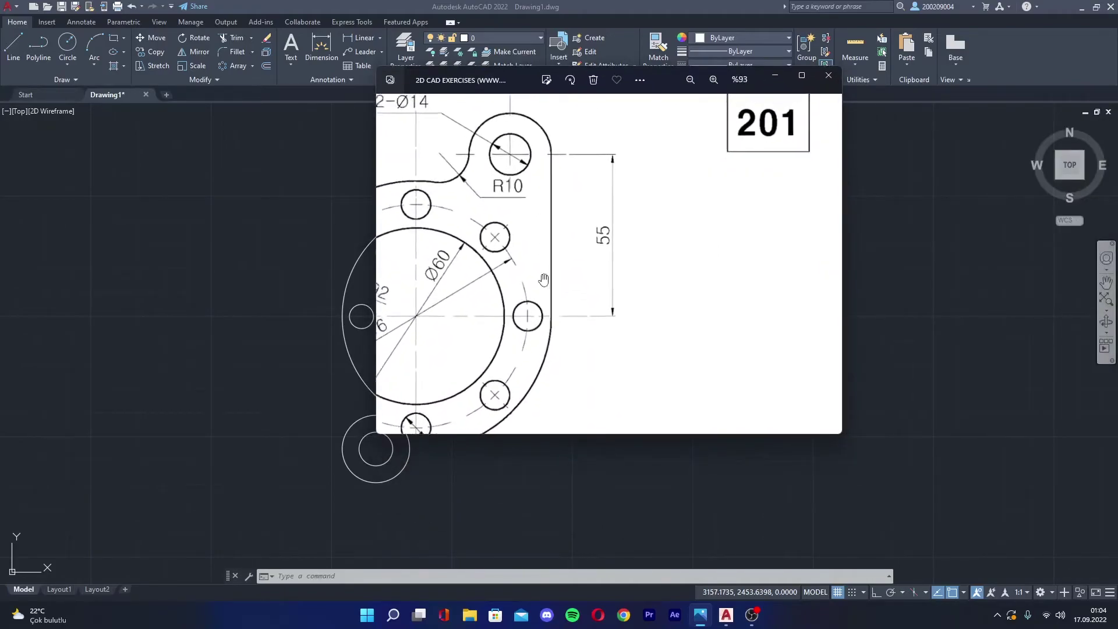
{"action": "scroll", "coordinate": [551, 331], "scroll_direction": "down", "scroll_amount": 2}
{"action": "key", "text": "l"}
{"action": "key", "text": "Return"}
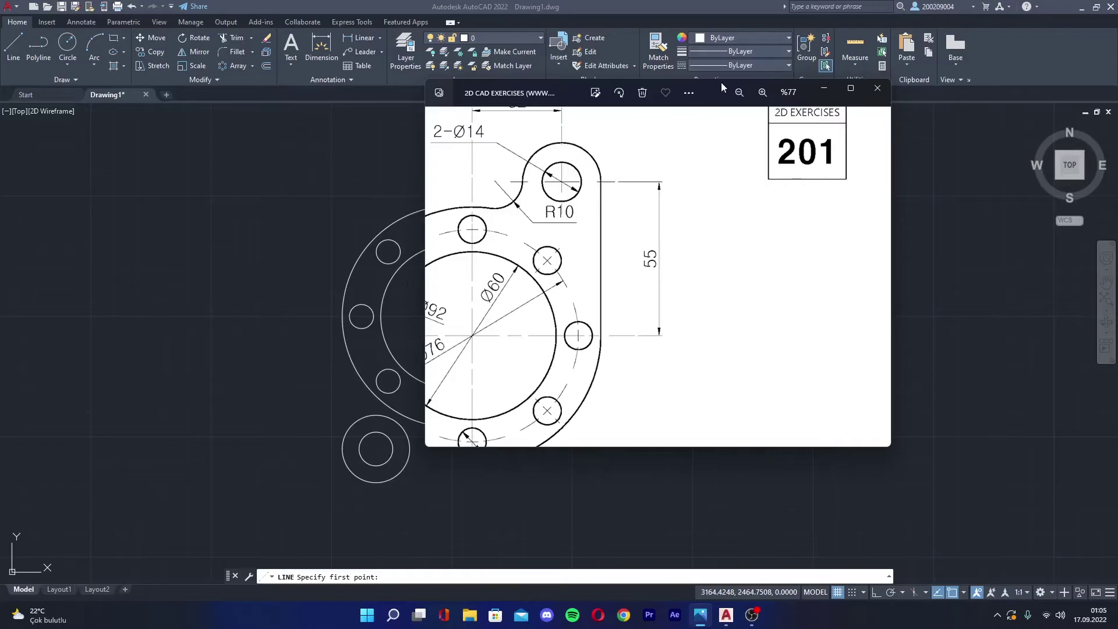
{"action": "left_click_drag", "start_coordinate": [721, 86], "coordinate": [1094, 128]}
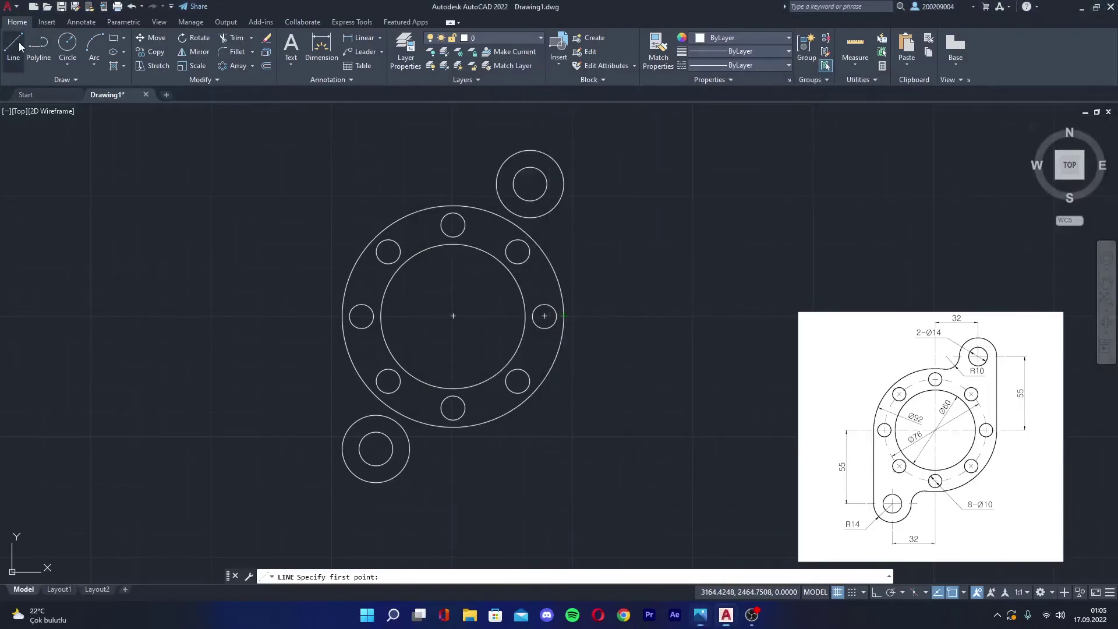
Draw the vertical left-side line from the outer flange circle down to the lower lug circle
{"action": "left_click", "coordinate": [10, 56]}
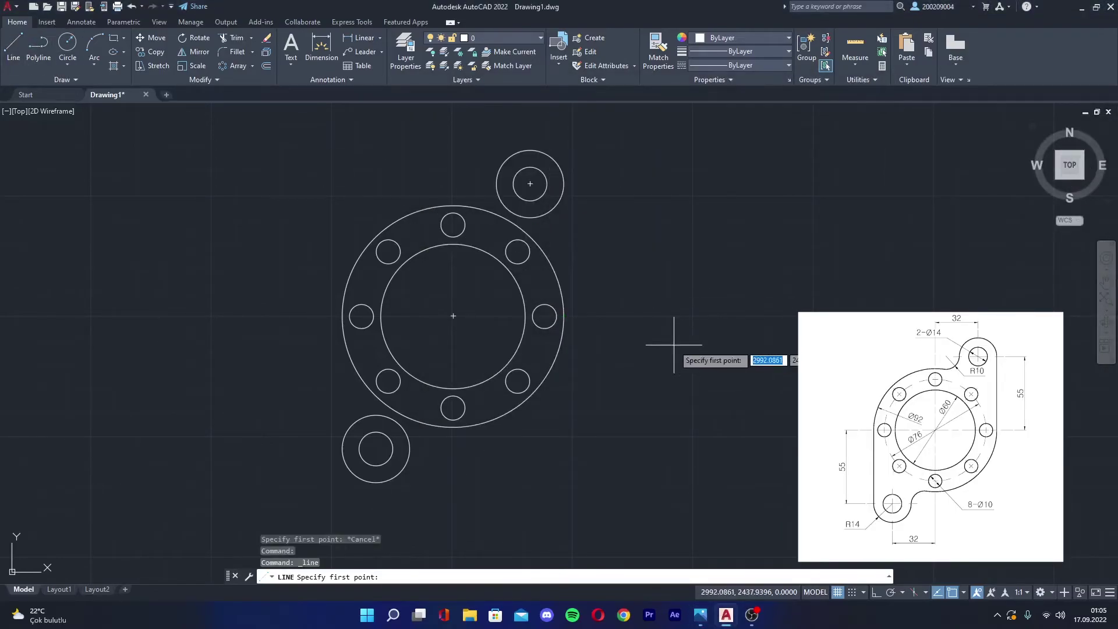
{"action": "left_click", "coordinate": [964, 595]}
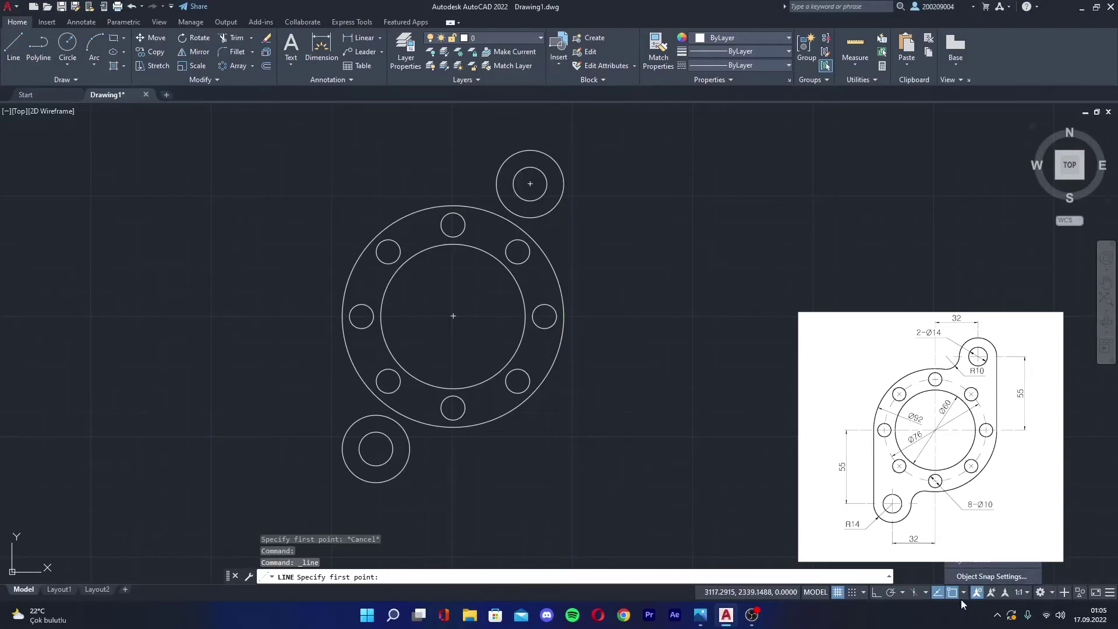
{"action": "left_click", "coordinate": [563, 316]}
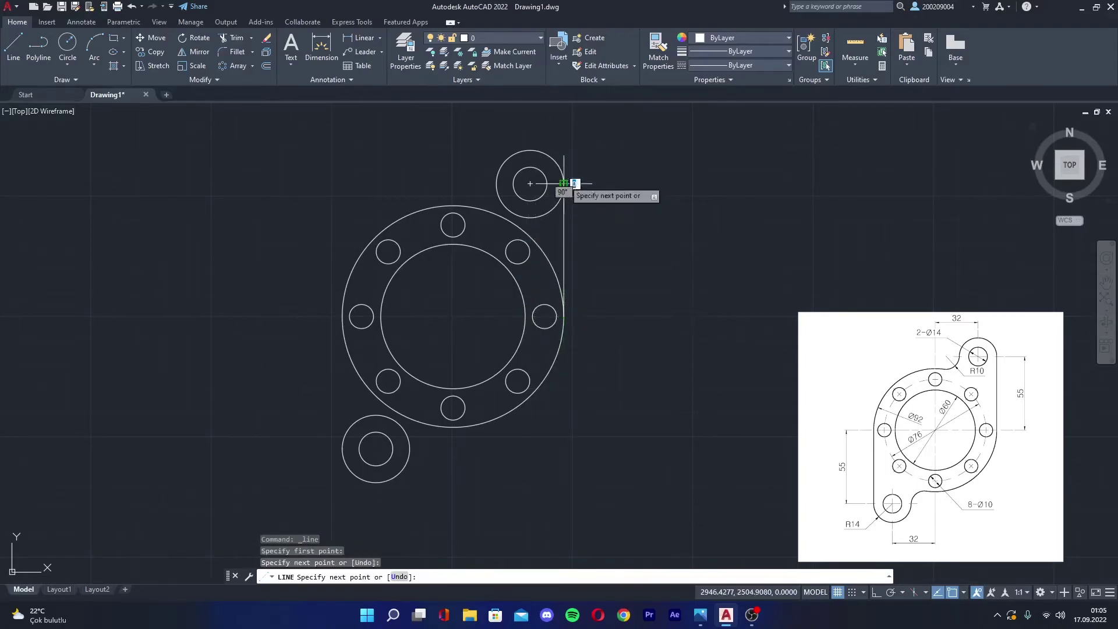
{"action": "key", "text": "Escape"}
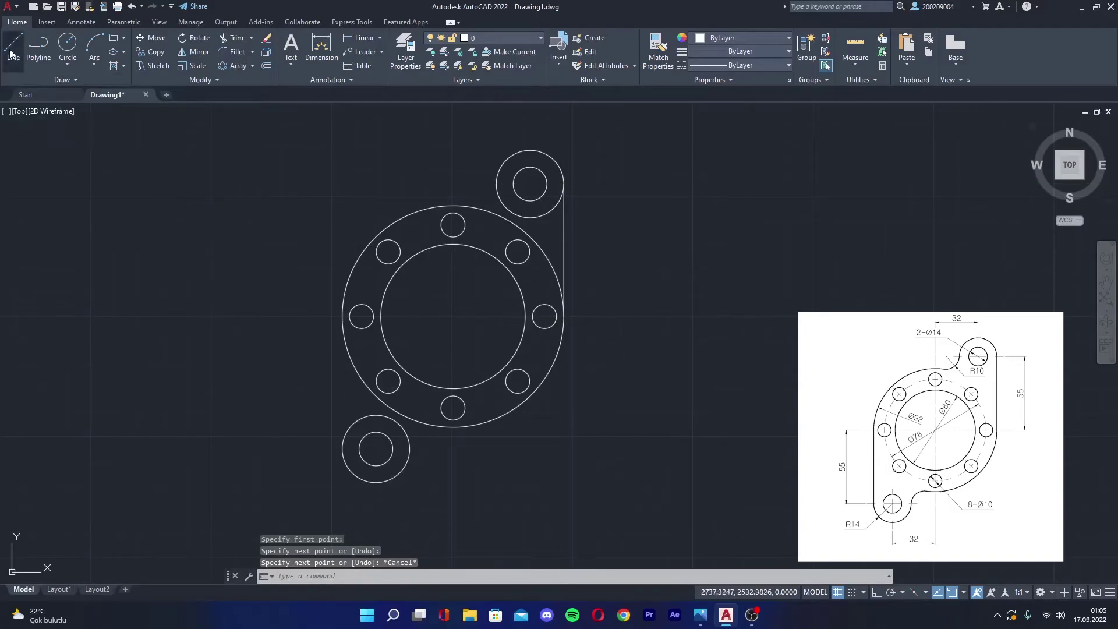
{"action": "left_click", "coordinate": [13, 46]}
{"action": "left_click", "coordinate": [343, 317]}
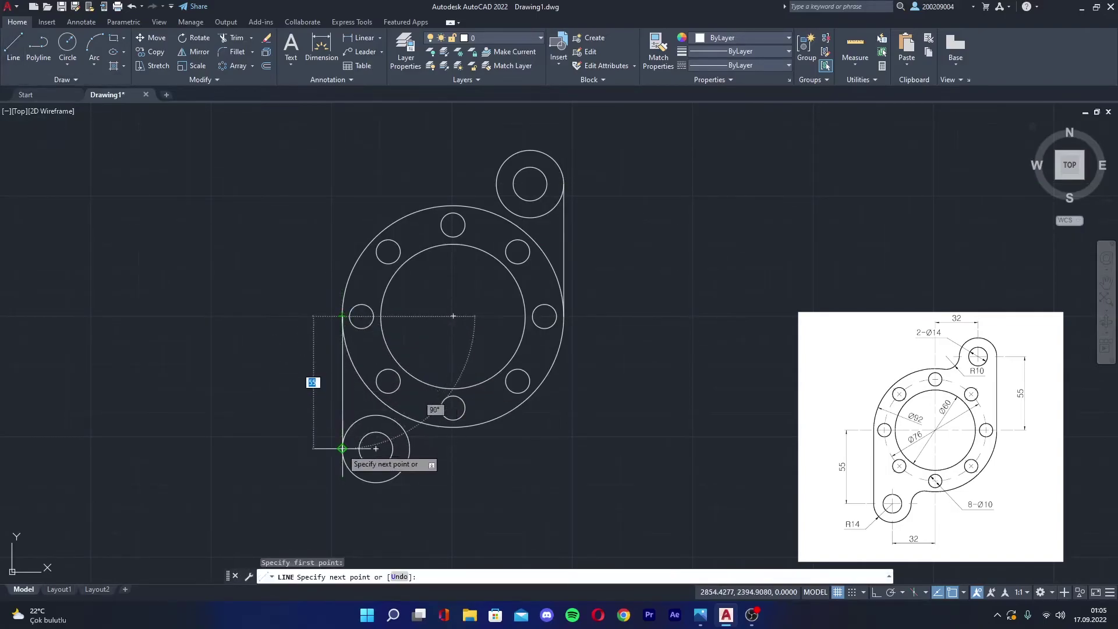
{"action": "left_click", "coordinate": [343, 449]}
{"action": "key", "text": "Escape"}
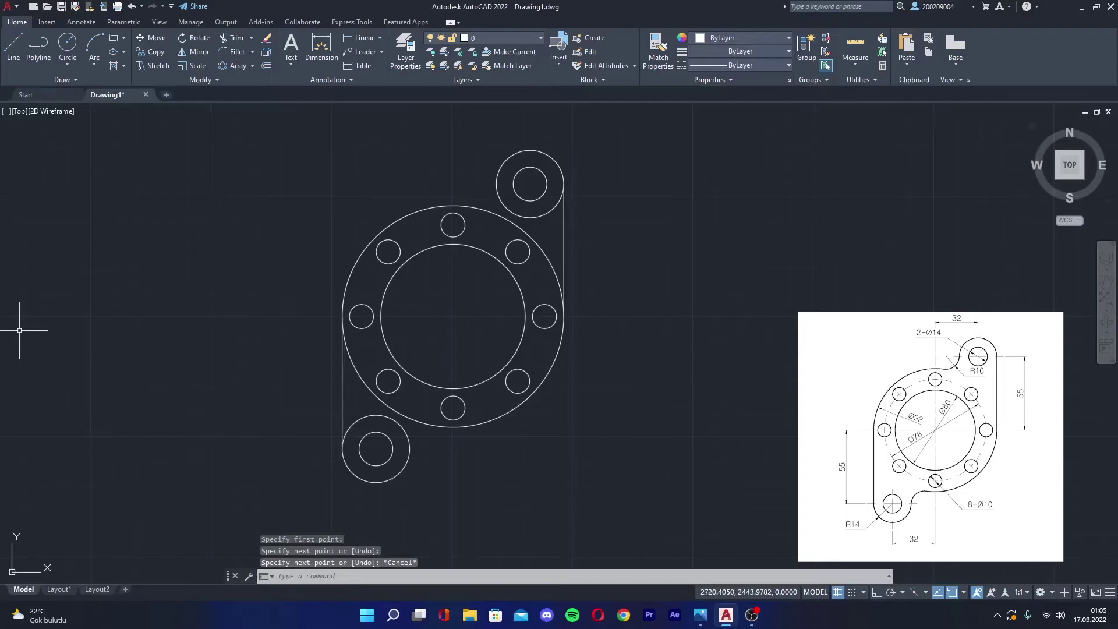
{"action": "mouse_move", "coordinate": [1069, 166]}
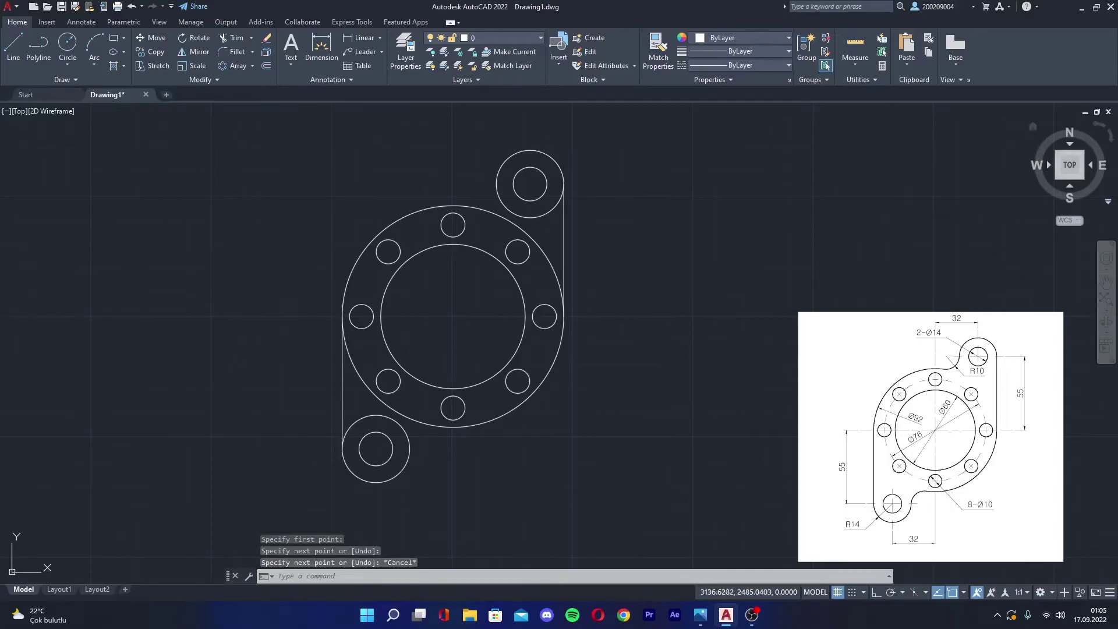
Check the upper lug in the reference image, then move its window aside
{"action": "key", "text": "alt+Tab"}
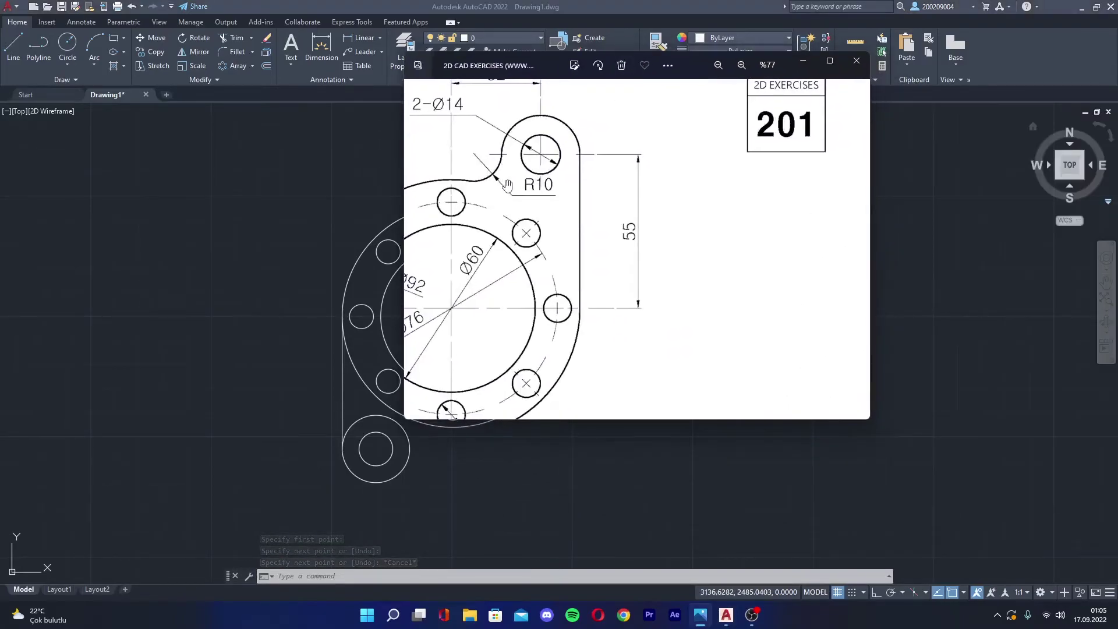
{"action": "left_click_drag", "start_coordinate": [539, 195], "coordinate": [554, 203]}
{"action": "scroll", "coordinate": [554, 203], "scroll_direction": "up", "scroll_amount": 3}
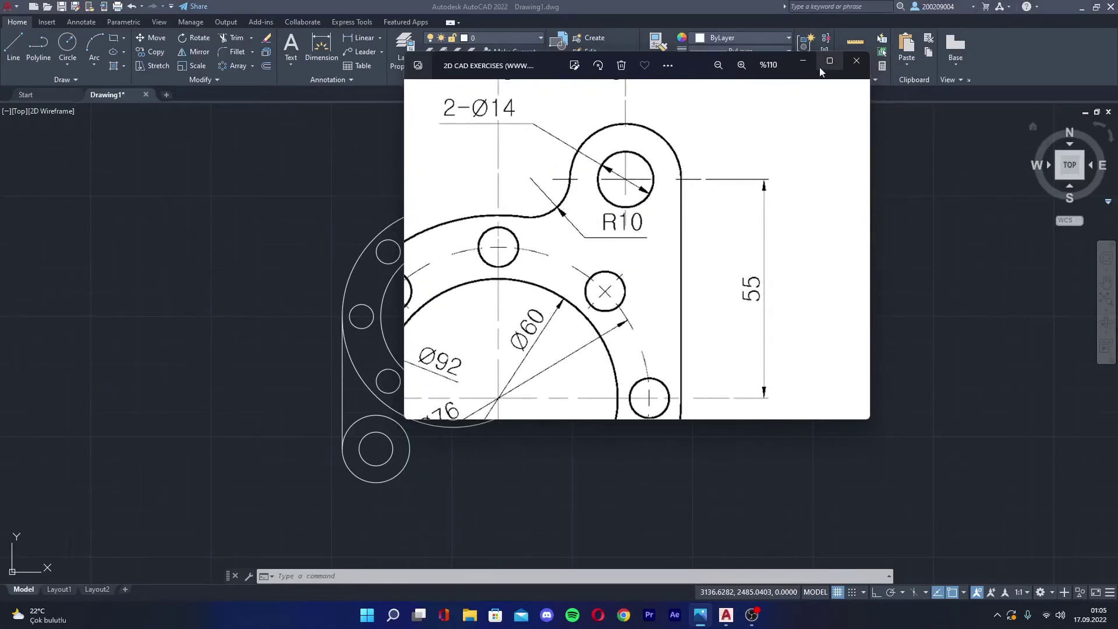
{"action": "left_click_drag", "start_coordinate": [692, 69], "coordinate": [1117, 25]}
Add a radius-10 circle tangent to the outer flange circle and the upper lug circle
{"action": "left_click", "coordinate": [474, 298]}
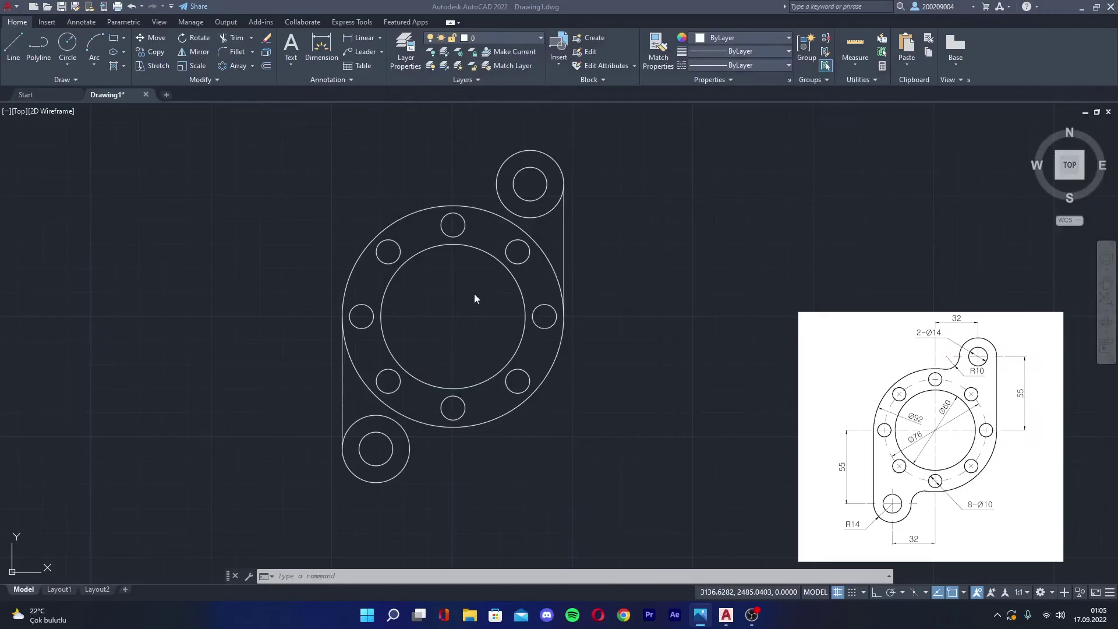
{"action": "scroll", "coordinate": [434, 167], "scroll_direction": "up", "scroll_amount": 2}
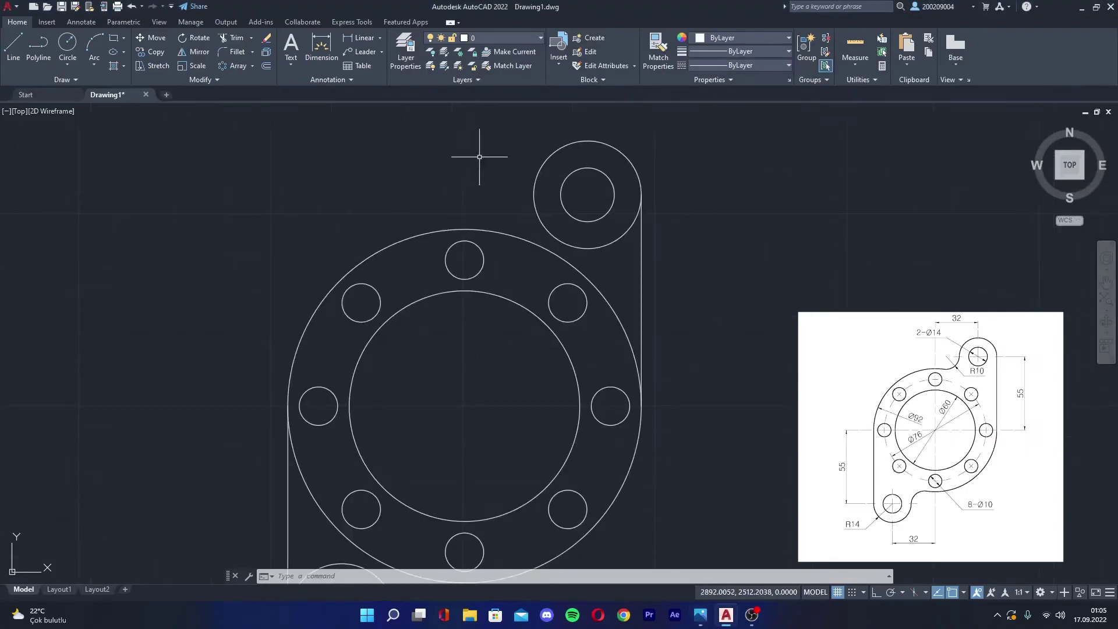
{"action": "left_click", "coordinate": [486, 166]}
{"action": "key", "text": "Escape"}
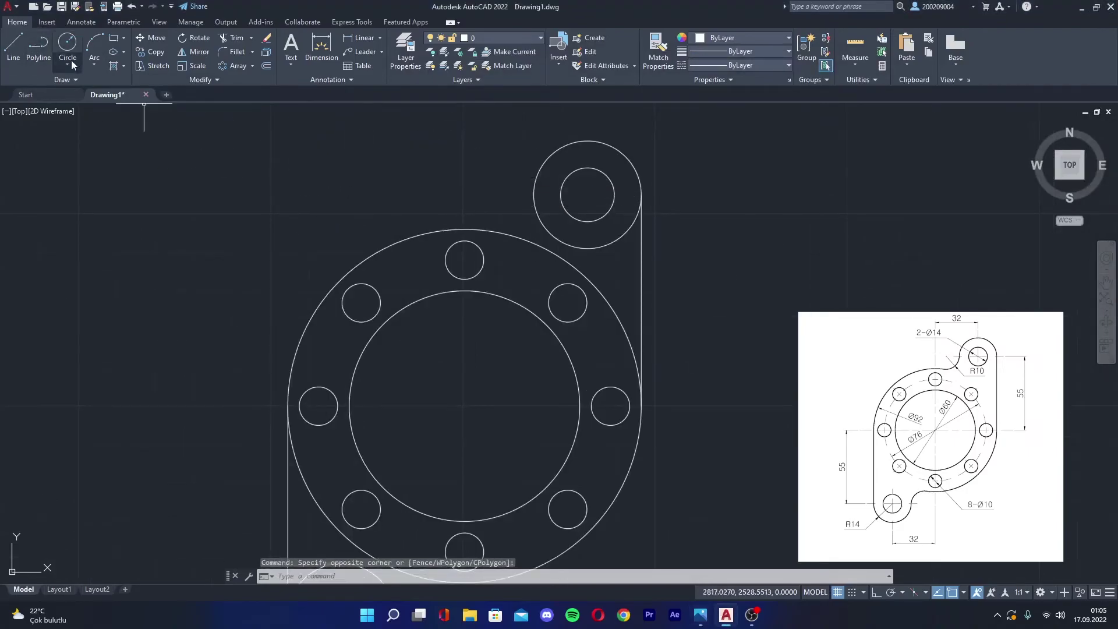
{"action": "left_click", "coordinate": [71, 61]}
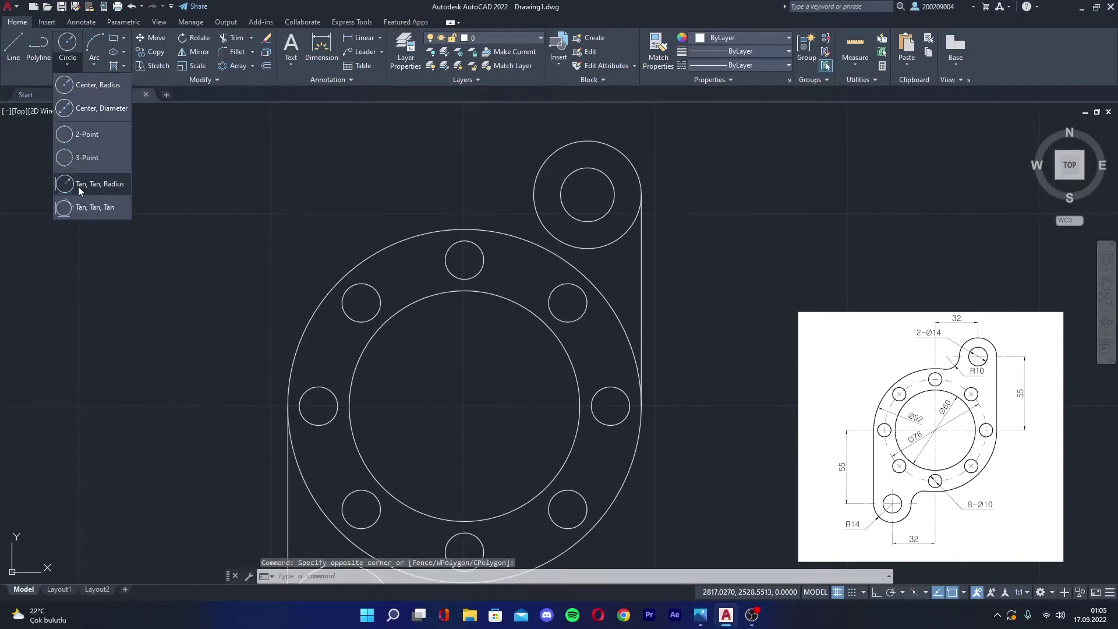
{"action": "left_click", "coordinate": [104, 185]}
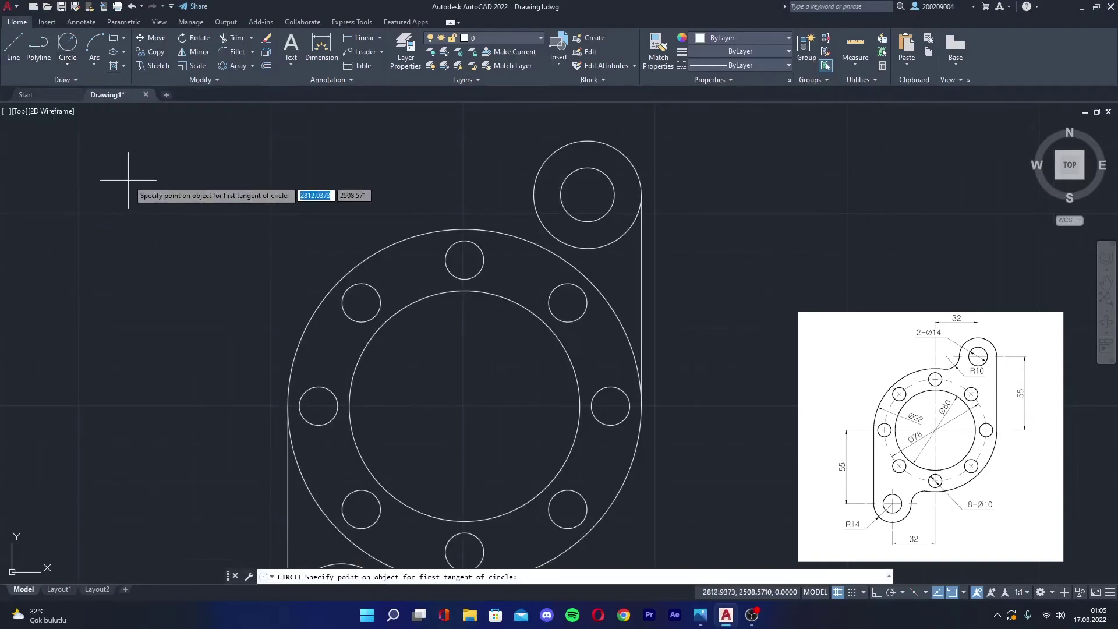
{"action": "left_click", "coordinate": [535, 184]}
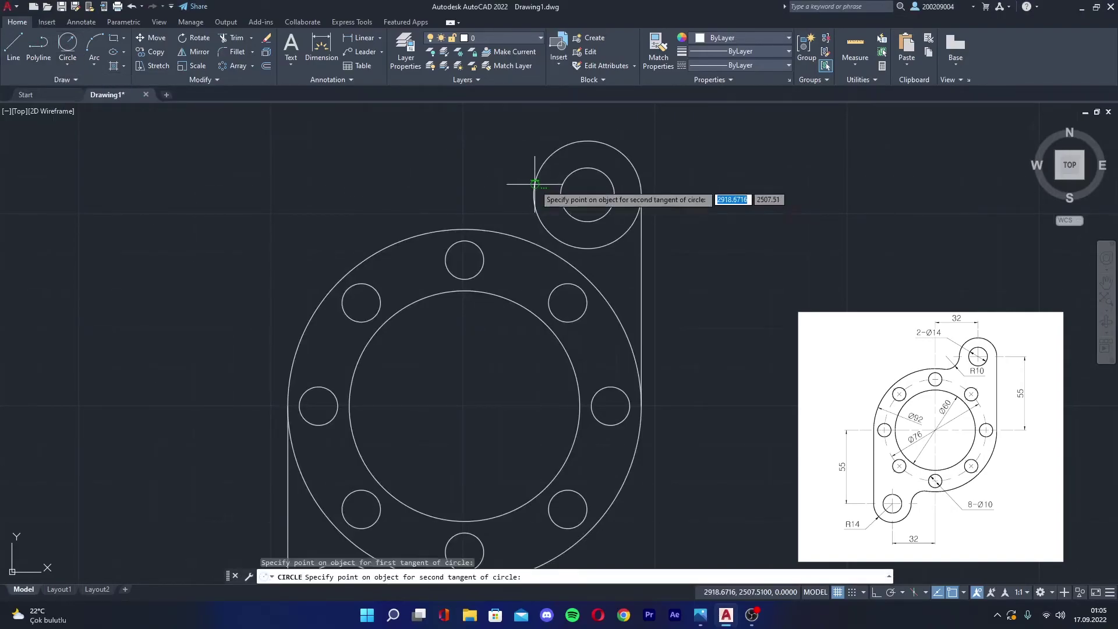
{"action": "left_click", "coordinate": [463, 230]}
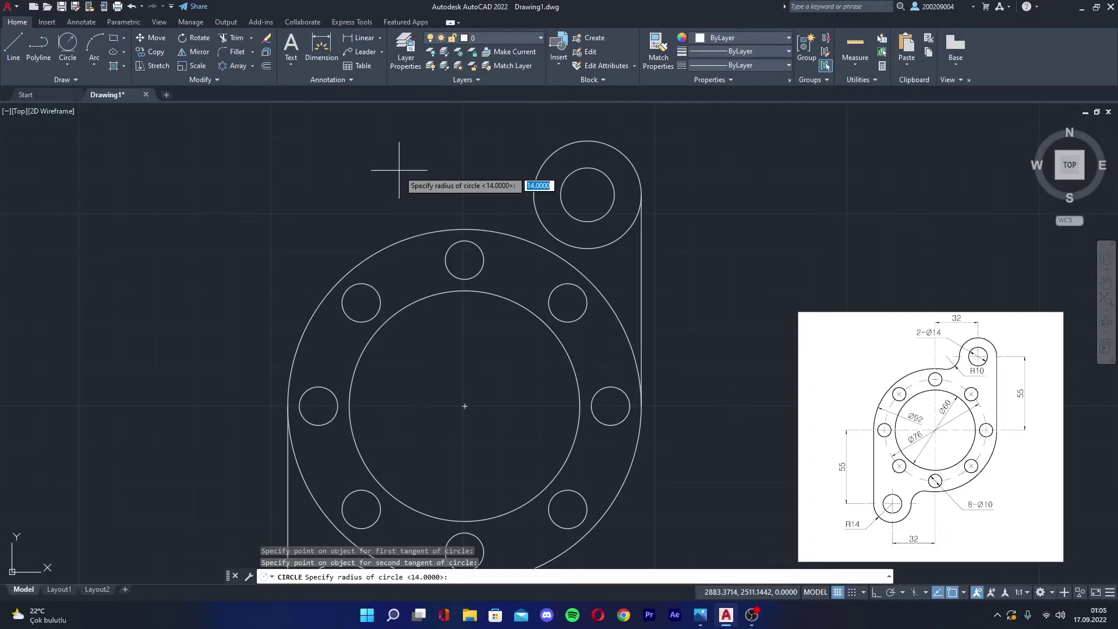
{"action": "key", "text": "Return"}
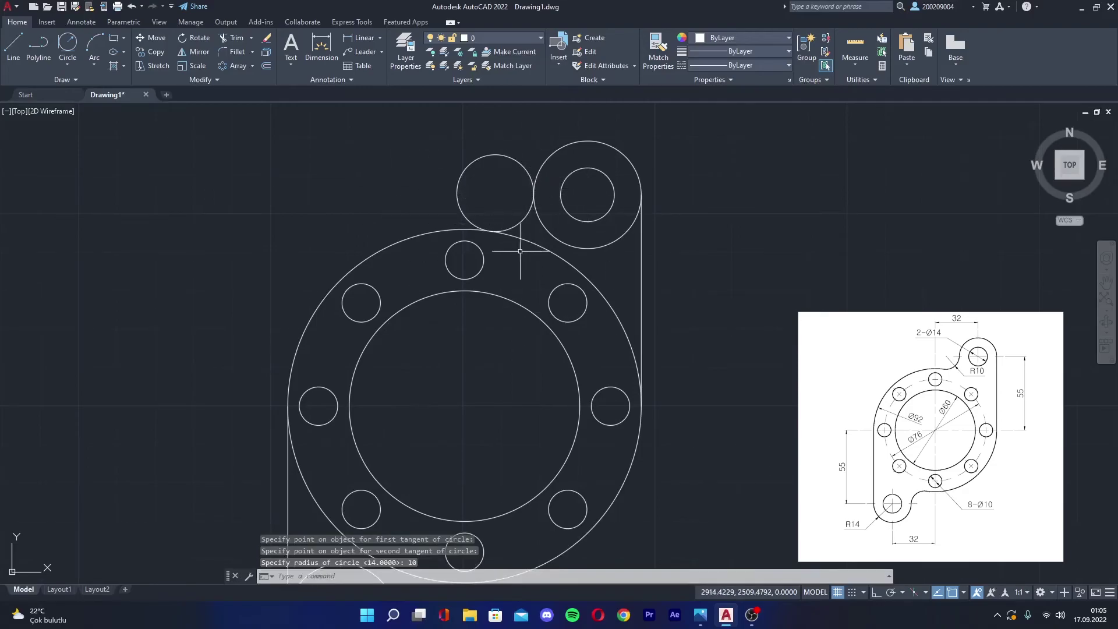
Add another radius-10 circle tangent to the outer flange circle and the lower lug circle
{"action": "middle_click_drag", "start_coordinate": [213, 279], "coordinate": [194, 228]}
{"action": "scroll", "coordinate": [175, 316], "scroll_direction": "down", "scroll_amount": 2}
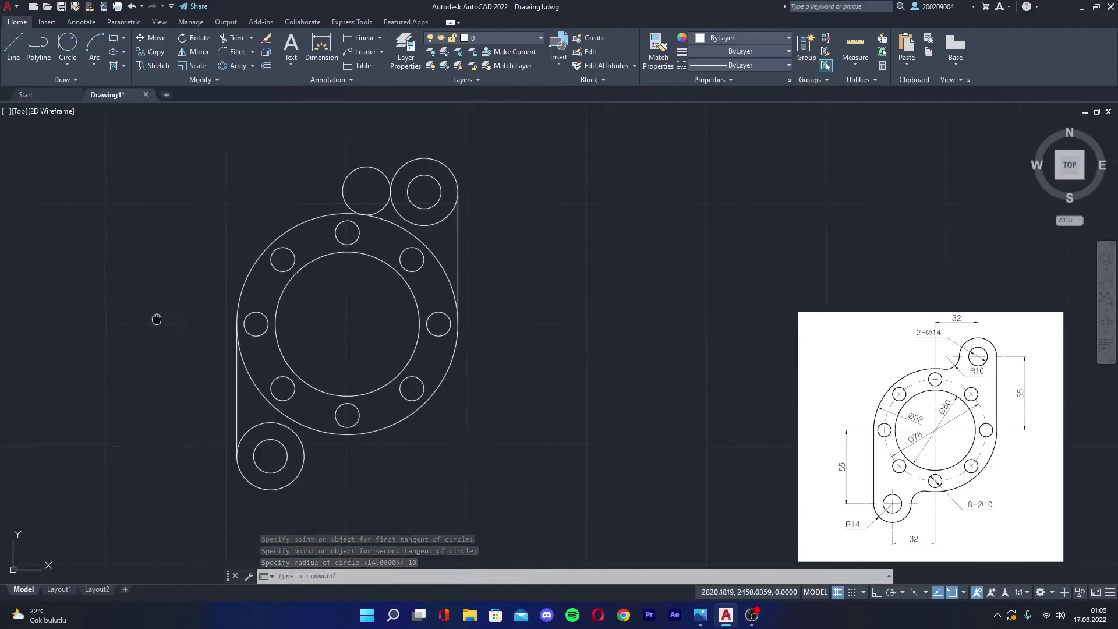
{"action": "middle_click_drag", "start_coordinate": [157, 317], "coordinate": [195, 217]}
{"action": "left_click", "coordinate": [68, 43]}
{"action": "left_click", "coordinate": [331, 367]}
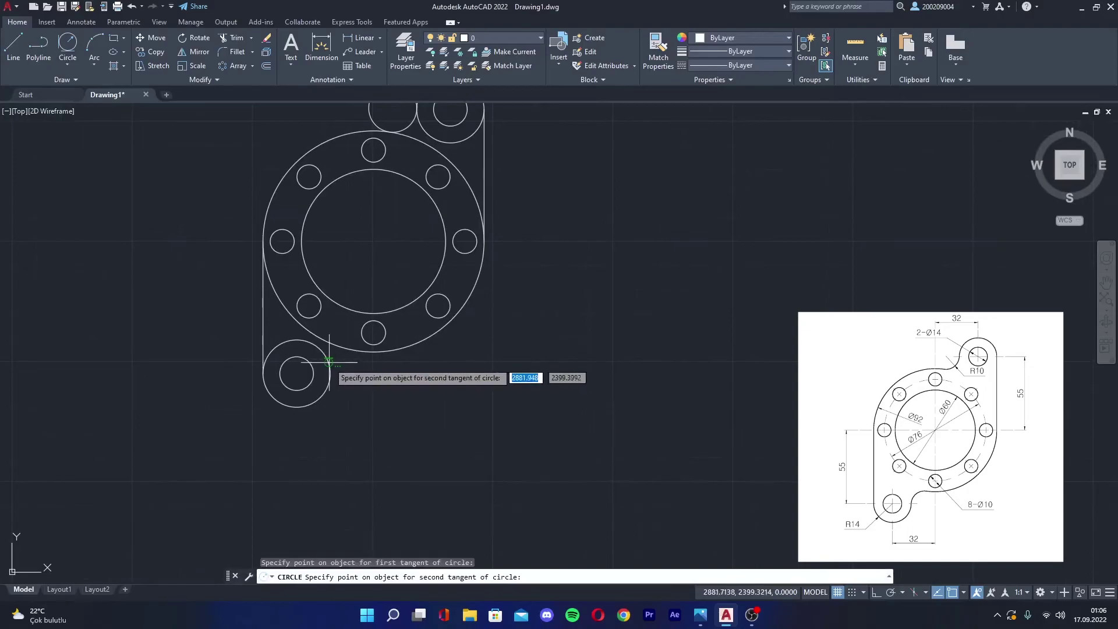
{"action": "left_click", "coordinate": [350, 349]}
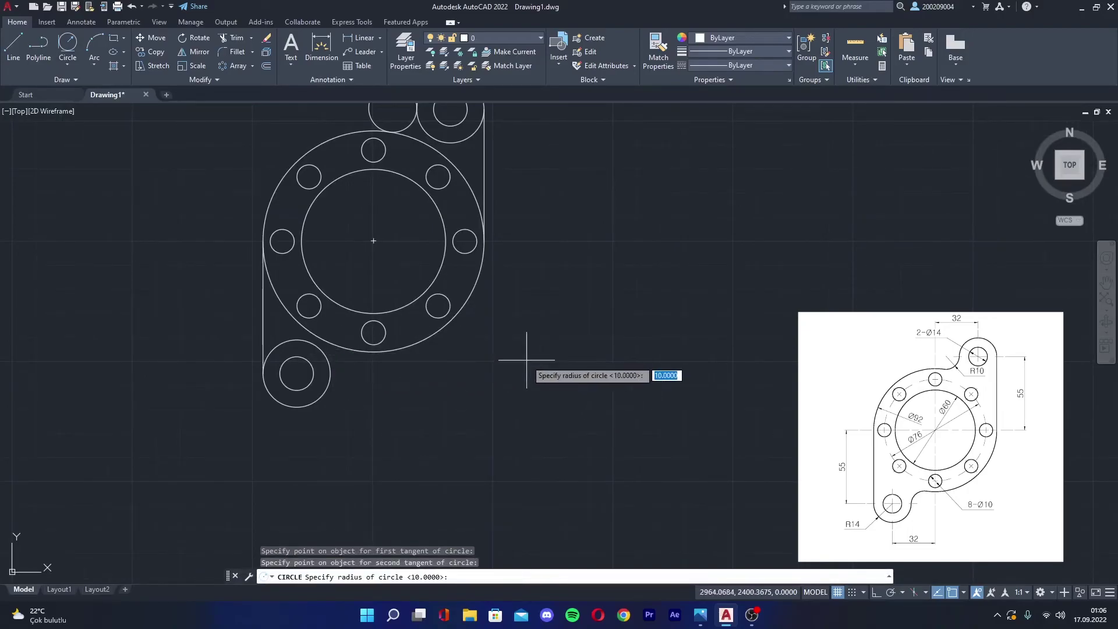
{"action": "key", "text": "Return"}
{"action": "middle_click_drag", "start_coordinate": [540, 354], "coordinate": [674, 420]}
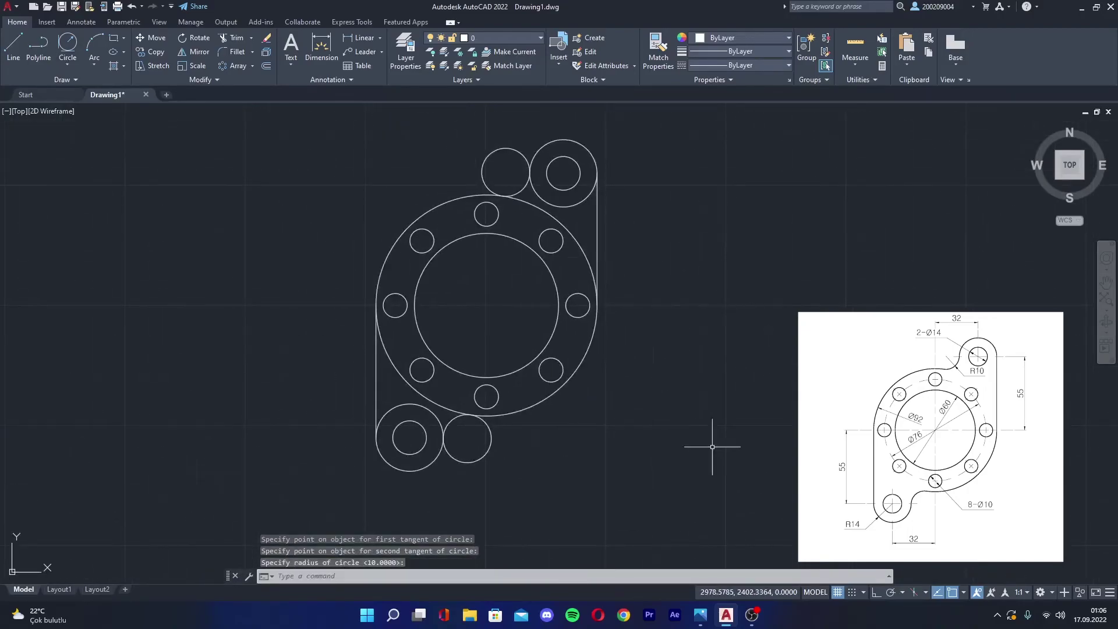
{"action": "middle_click_drag", "start_coordinate": [672, 329], "coordinate": [648, 361]}
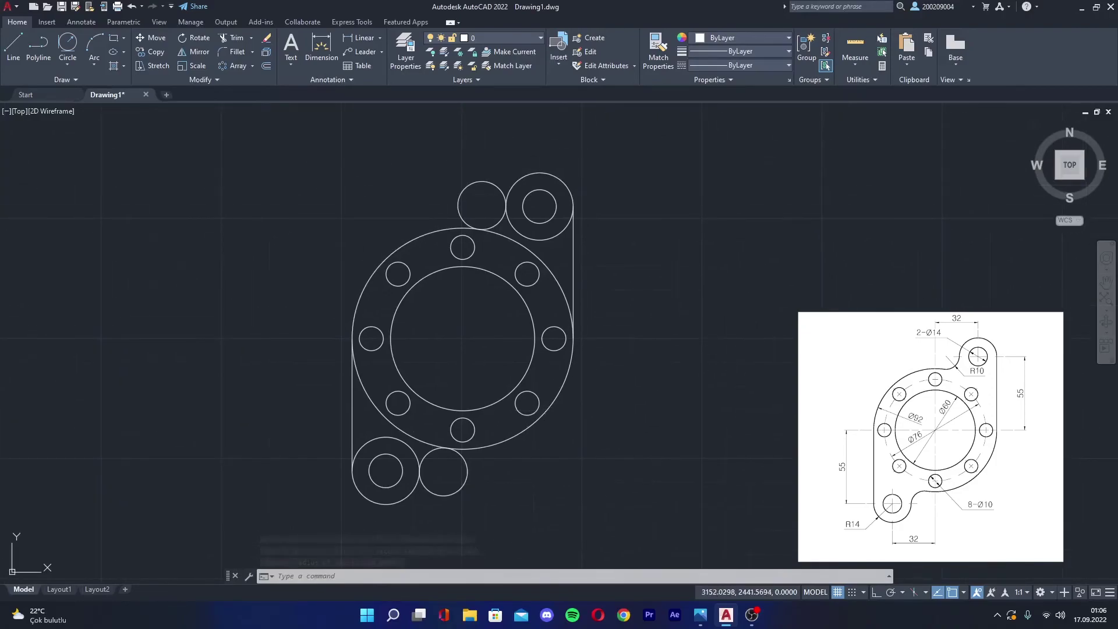
{"action": "key", "text": "alt+Tab"}
{"action": "key", "text": "alt+Tab"}
Trim the excess lug, R10 and outer-circle arcs around the upper lug
{"action": "scroll", "coordinate": [571, 233], "scroll_direction": "up", "scroll_amount": 2}
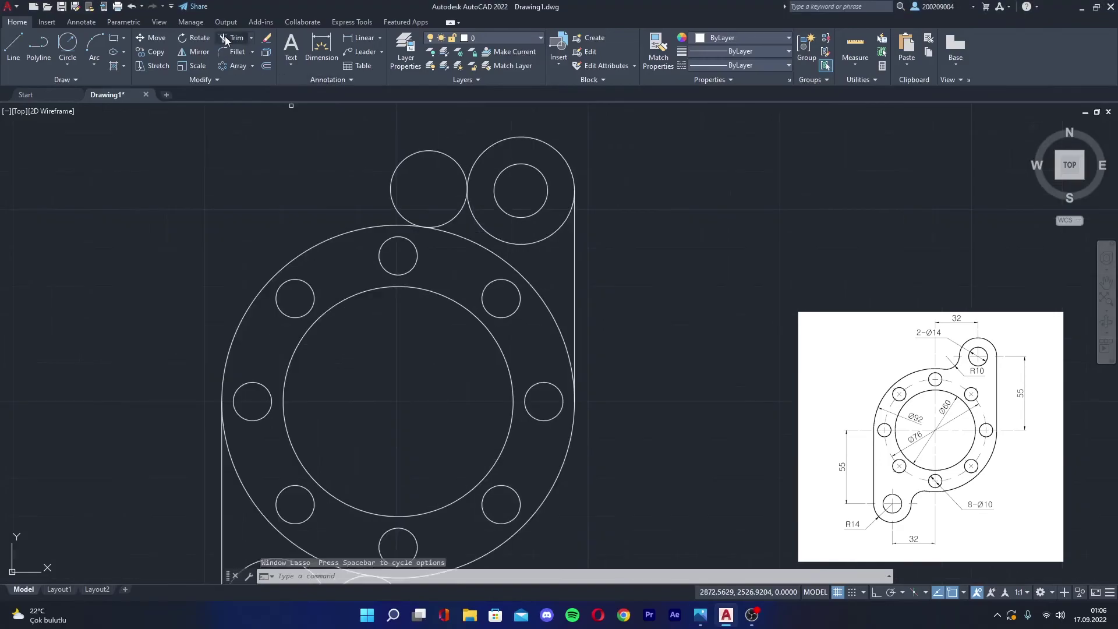
{"action": "type", "text": "tr"}
{"action": "key", "text": "space"}
{"action": "left_click_drag", "start_coordinate": [401, 129], "coordinate": [431, 175]}
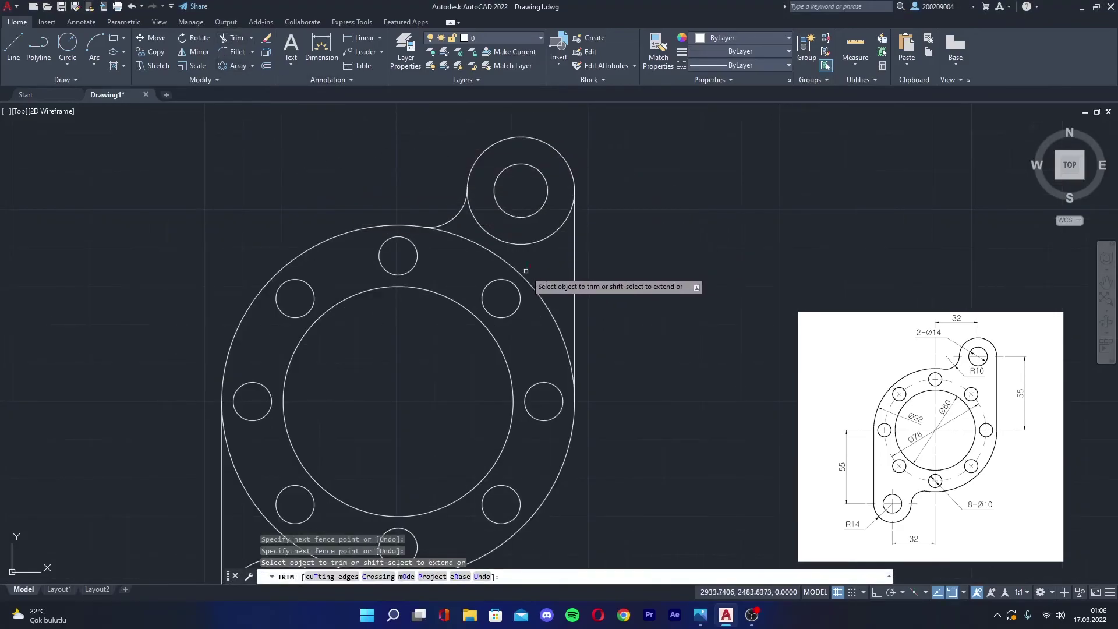
{"action": "left_click_drag", "start_coordinate": [532, 261], "coordinate": [524, 230]}
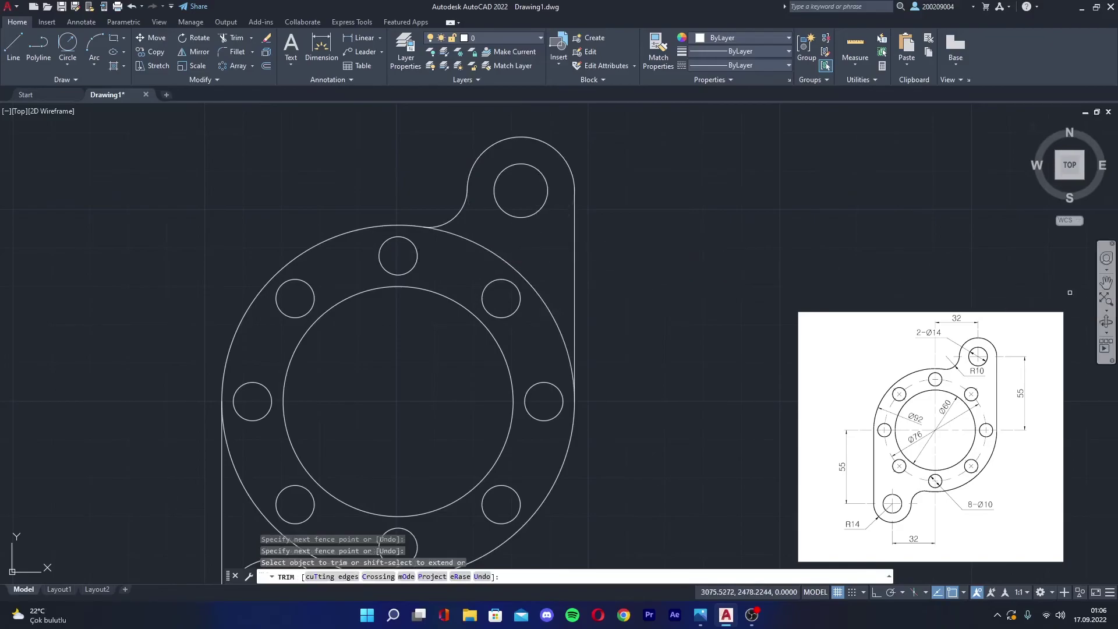
{"action": "key", "text": "alt+Tab"}
{"action": "key", "text": "alt+Tab"}
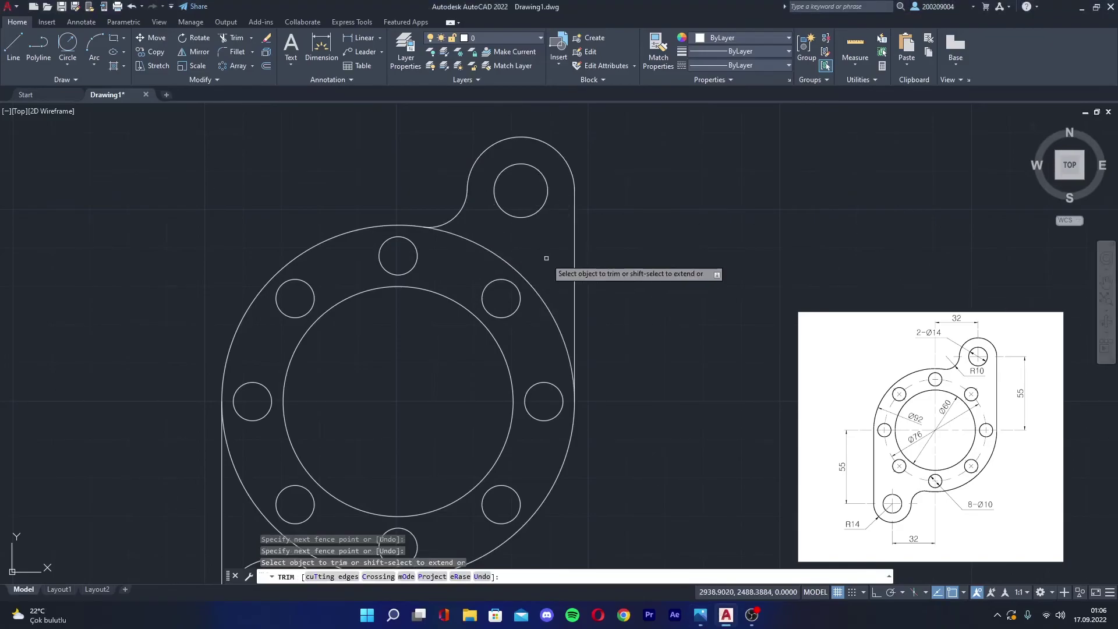
{"action": "left_click_drag", "start_coordinate": [548, 269], "coordinate": [539, 332]}
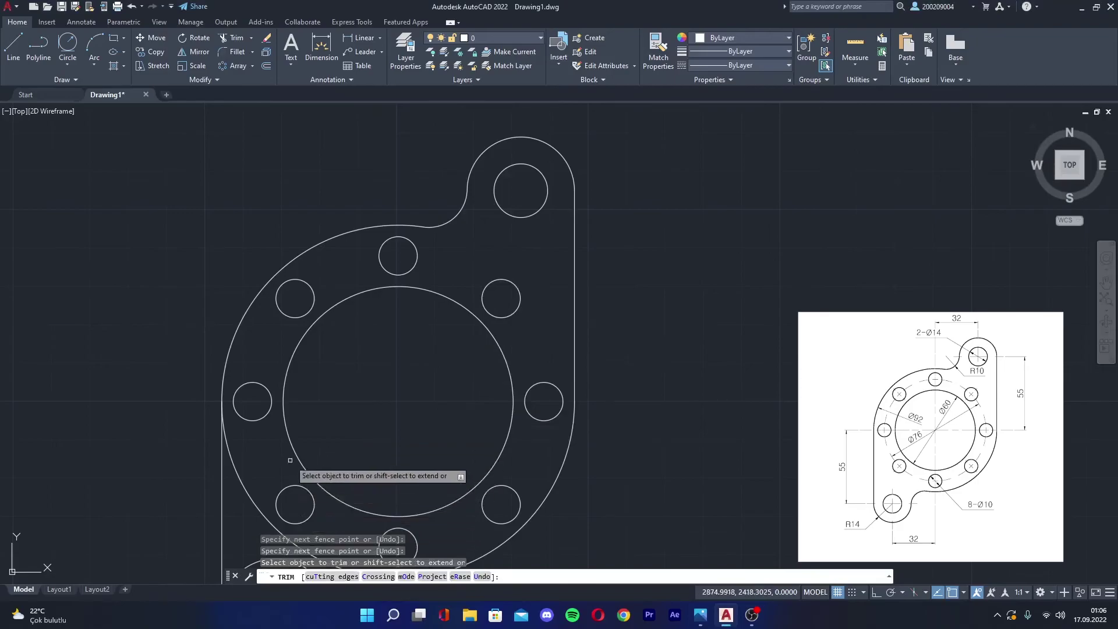
Trim the outer-circle, R10 and inner lug arcs at the lower lug into a smooth blend
{"action": "left_click_drag", "start_coordinate": [348, 437], "coordinate": [241, 523]}
{"action": "scroll", "coordinate": [471, 397], "scroll_direction": "down", "scroll_amount": 1}
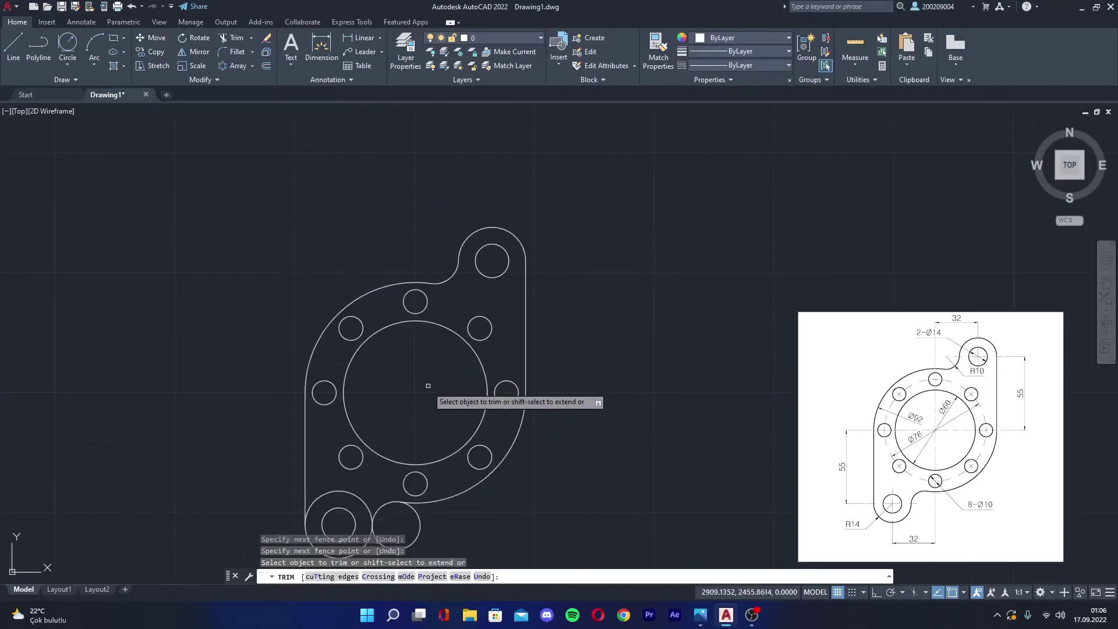
{"action": "scroll", "coordinate": [460, 408], "scroll_direction": "down", "scroll_amount": 1}
{"action": "left_click_drag", "start_coordinate": [454, 422], "coordinate": [373, 446]}
{"action": "left_click_drag", "start_coordinate": [356, 401], "coordinate": [437, 399]}
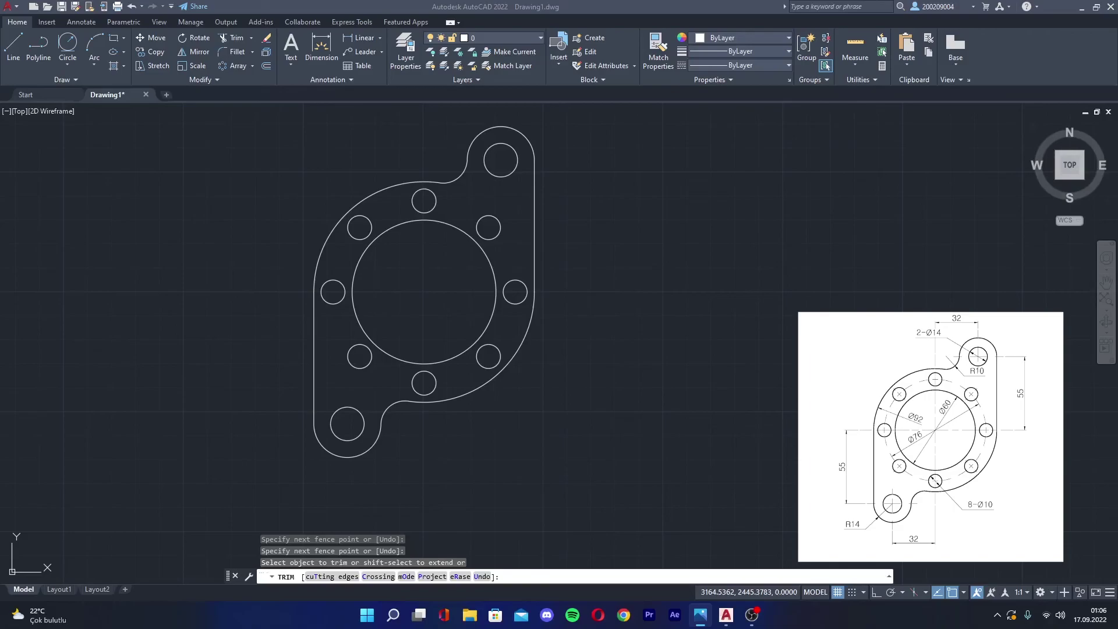
{"action": "mouse_move", "coordinate": [1070, 166]}
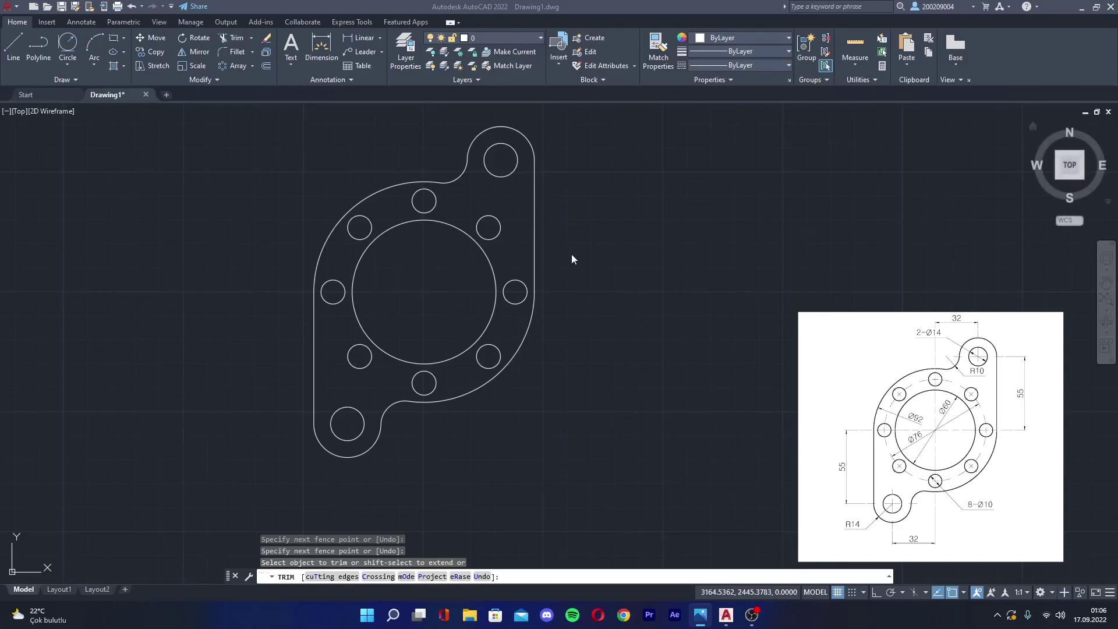
{"action": "key", "text": "Escape"}
Pan the finished flange outline beside the reference image for comparison
{"action": "mouse_move", "coordinate": [580, 238]}
{"action": "middle_mouse_down"}
{"action": "mouse_move", "coordinate": [658, 258]}
{"action": "mouse_move", "coordinate": [656, 250]}
{"action": "middle_mouse_up"}
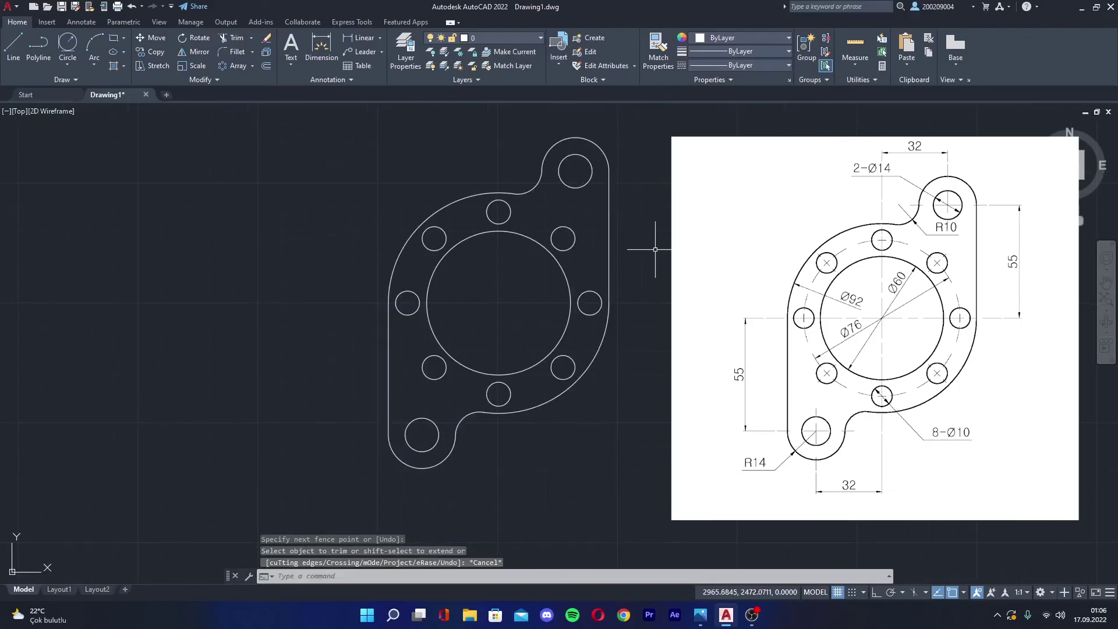